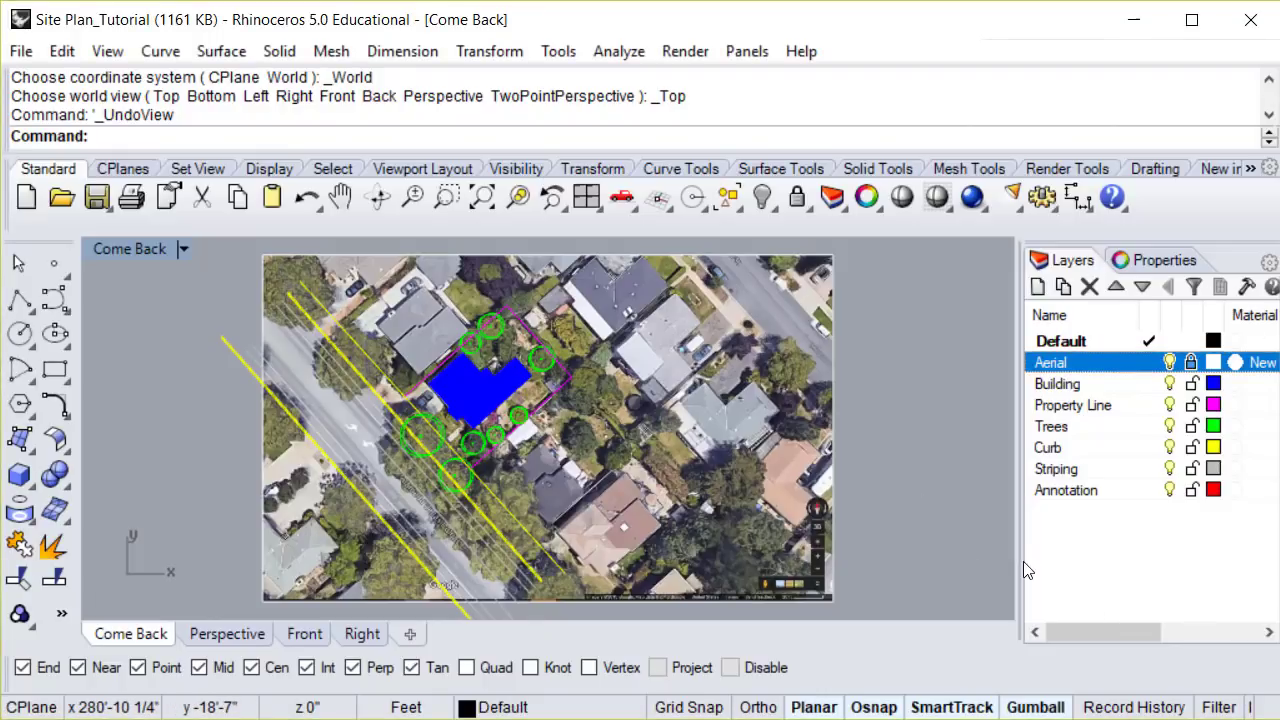
Step: Widen the Layers panel so each layer's name, linetype and print width columns all show
{"action": "left_click_drag", "start_coordinate": [1076, 631], "coordinate": [1184, 663]}
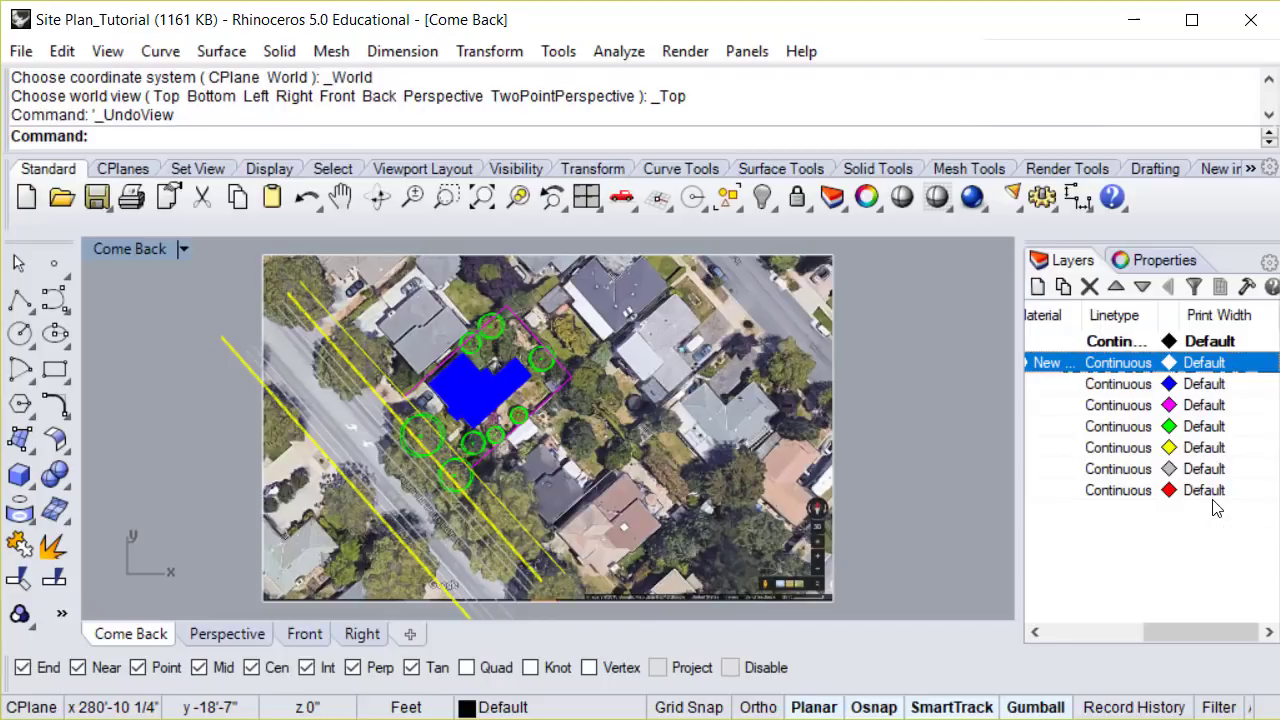
{"action": "left_click_drag", "start_coordinate": [1020, 540], "coordinate": [803, 532]}
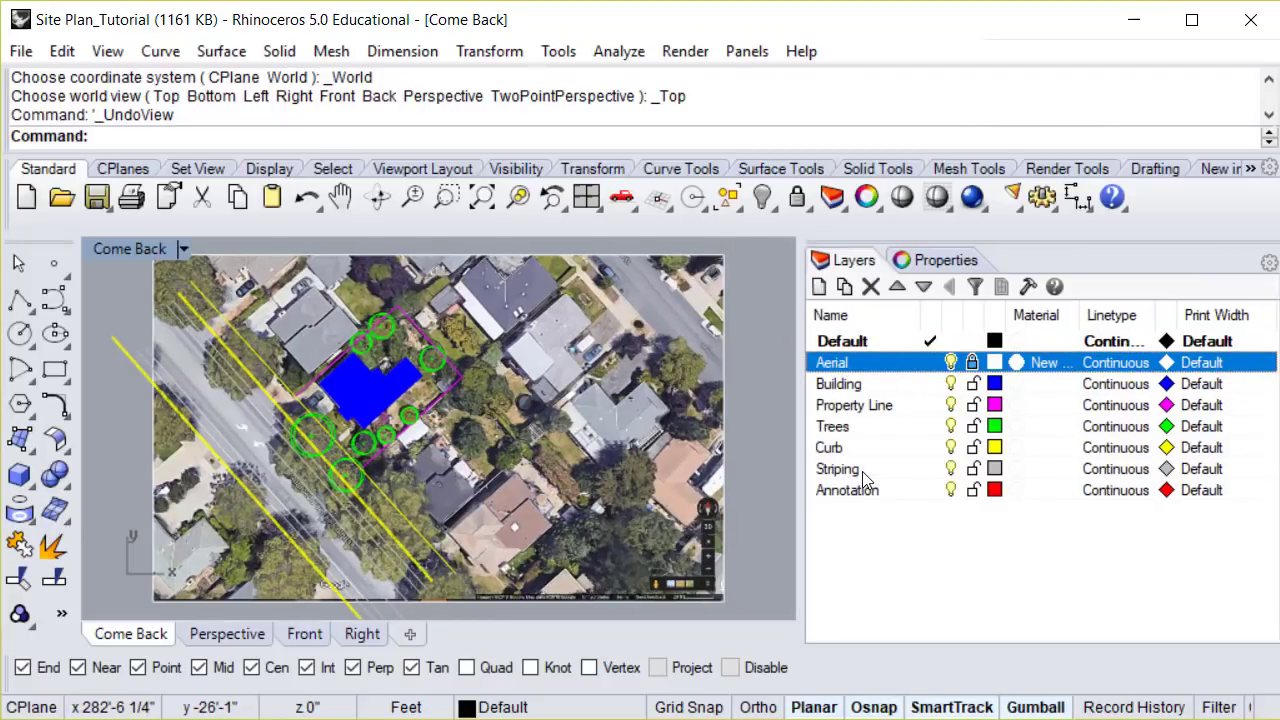
Step: Set the Building layer's print width to 0.30 and Property Line's to 0.50
{"action": "left_click", "coordinate": [1228, 389]}
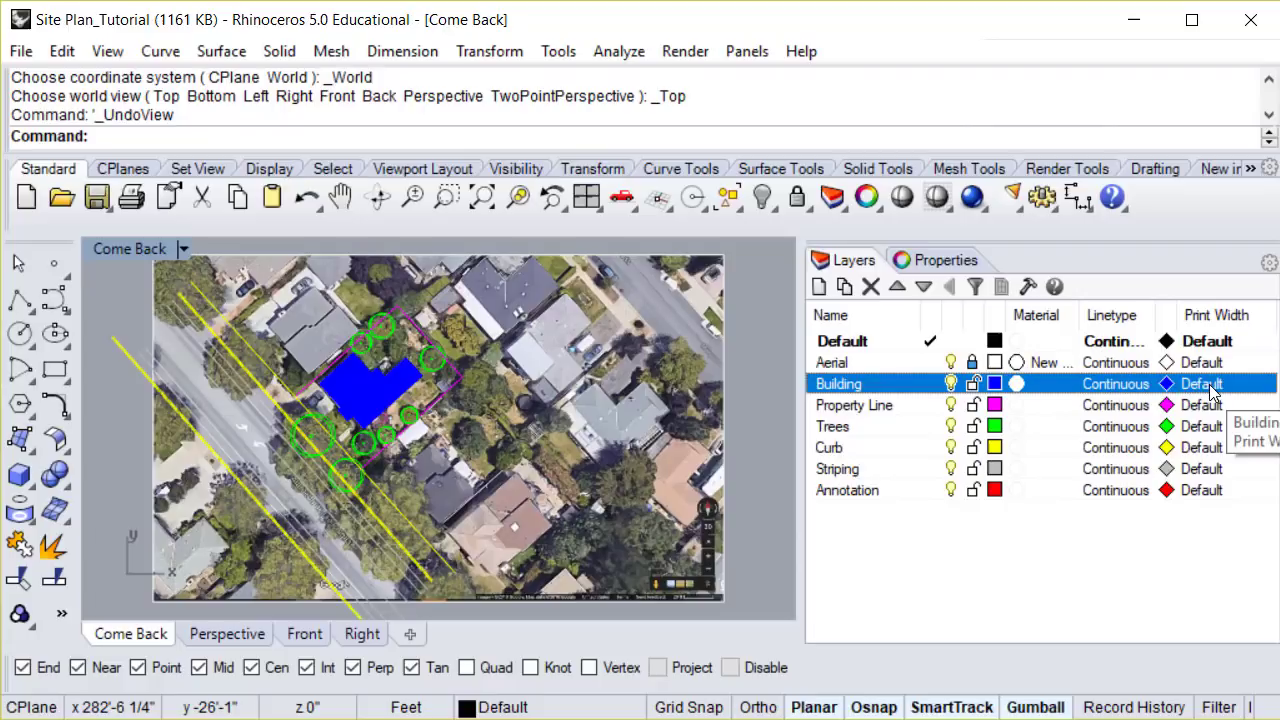
{"action": "left_click", "coordinate": [1211, 389]}
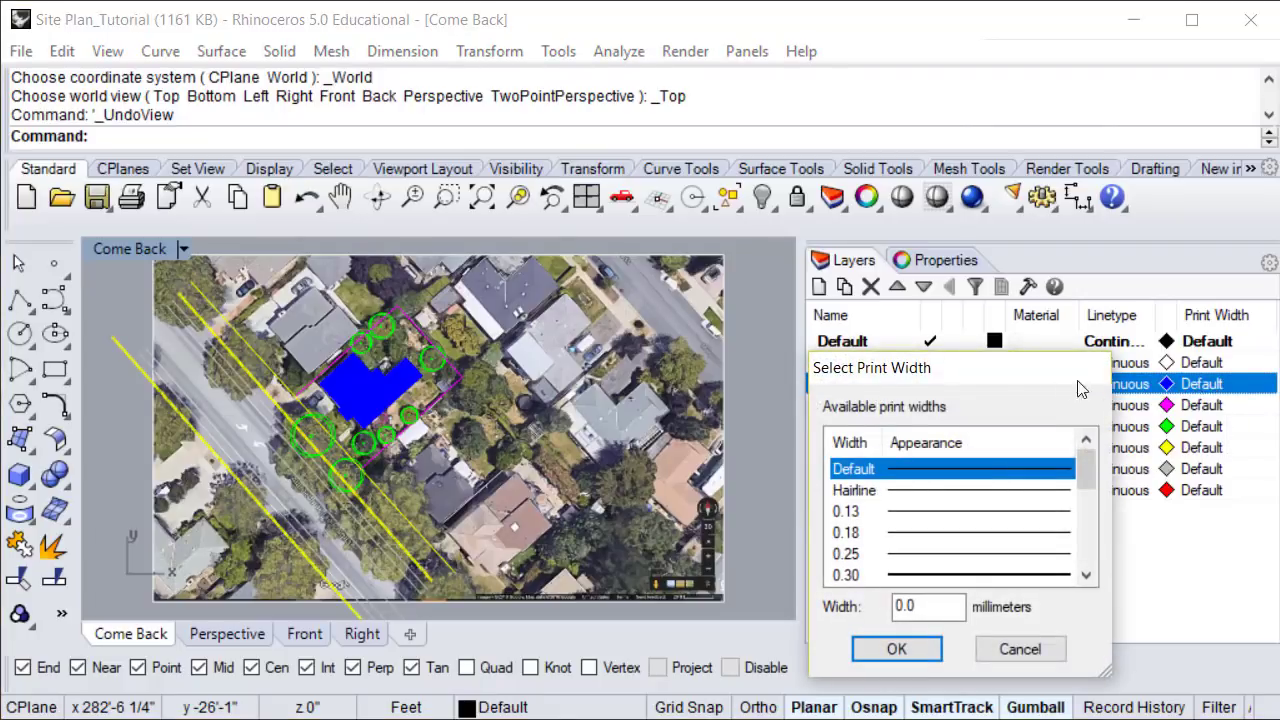
{"action": "left_click_drag", "start_coordinate": [1052, 378], "coordinate": [722, 282]}
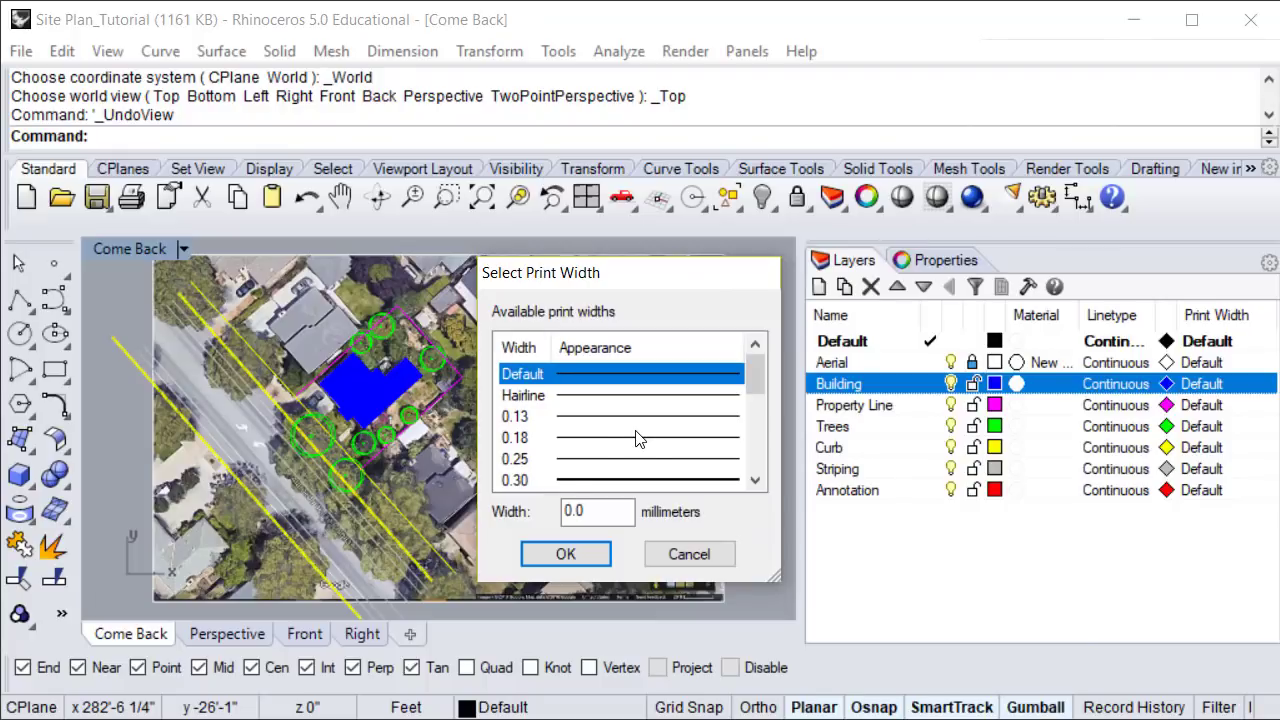
{"action": "left_click", "coordinate": [530, 481]}
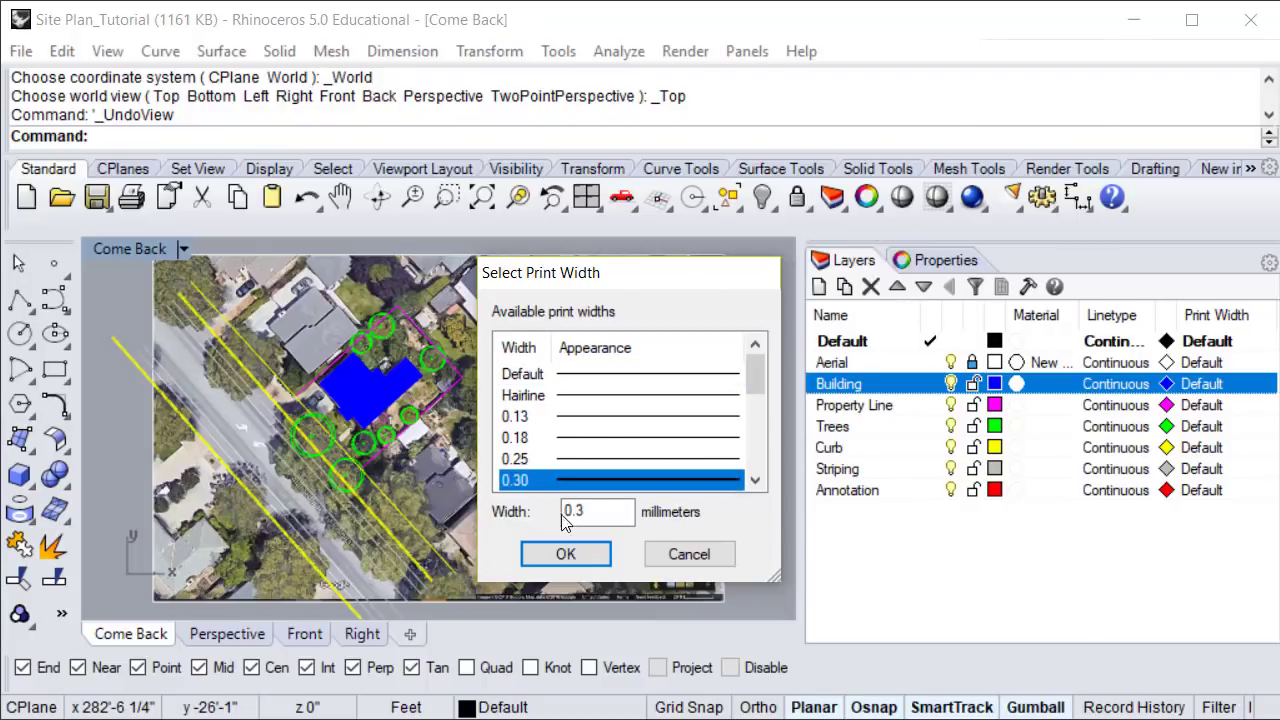
{"action": "left_click", "coordinate": [587, 557]}
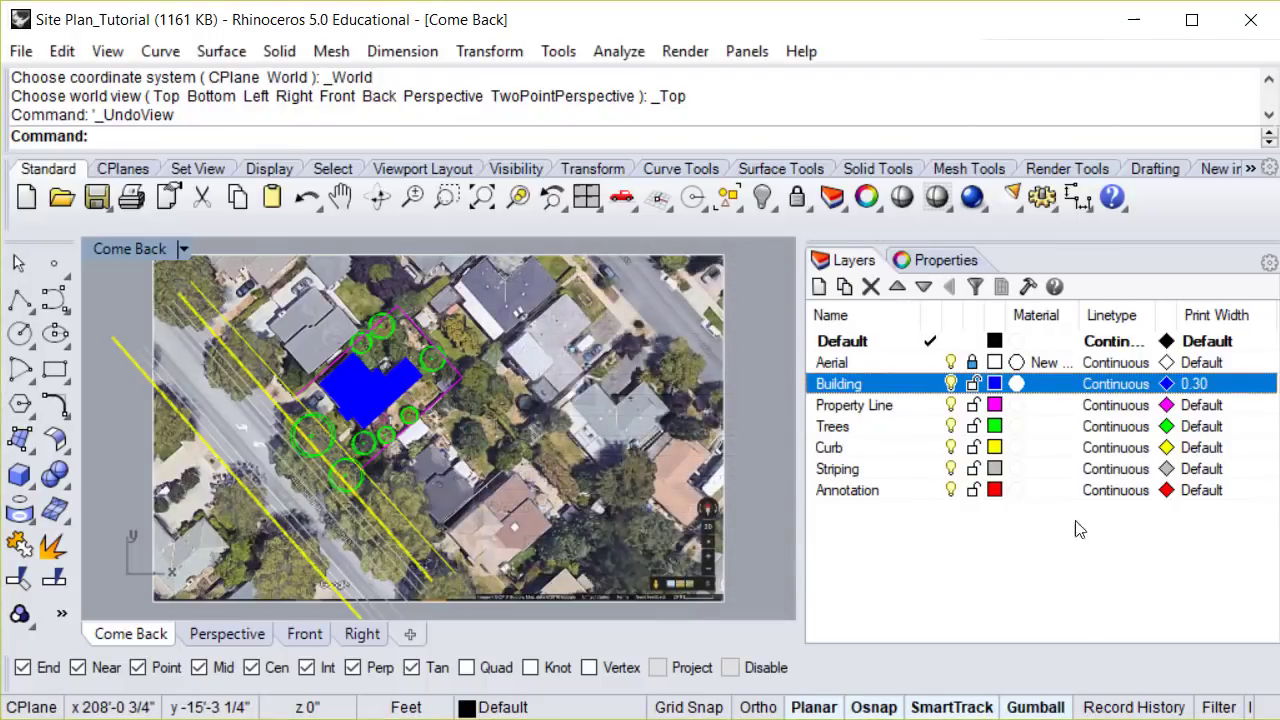
{"action": "left_click", "coordinate": [1199, 407]}
{"action": "left_click", "coordinate": [1199, 413]}
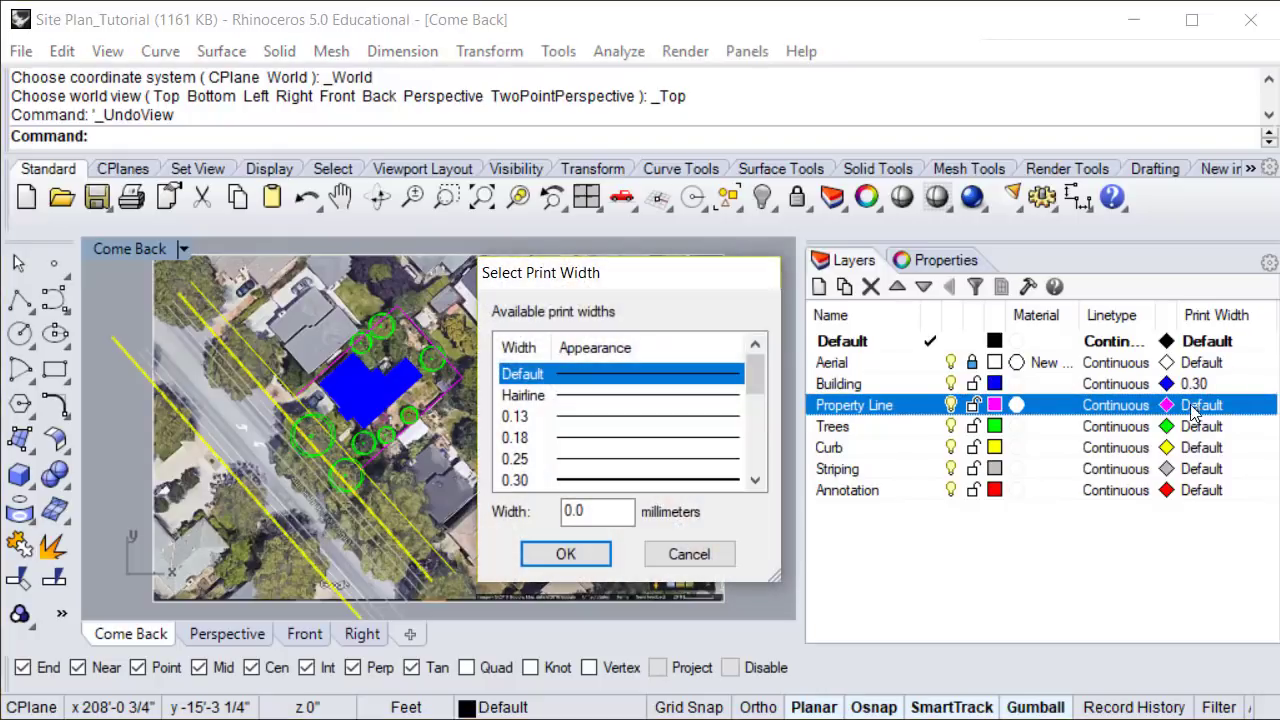
{"action": "scroll", "coordinate": [583, 437], "scroll_direction": "down", "scroll_amount": 1}
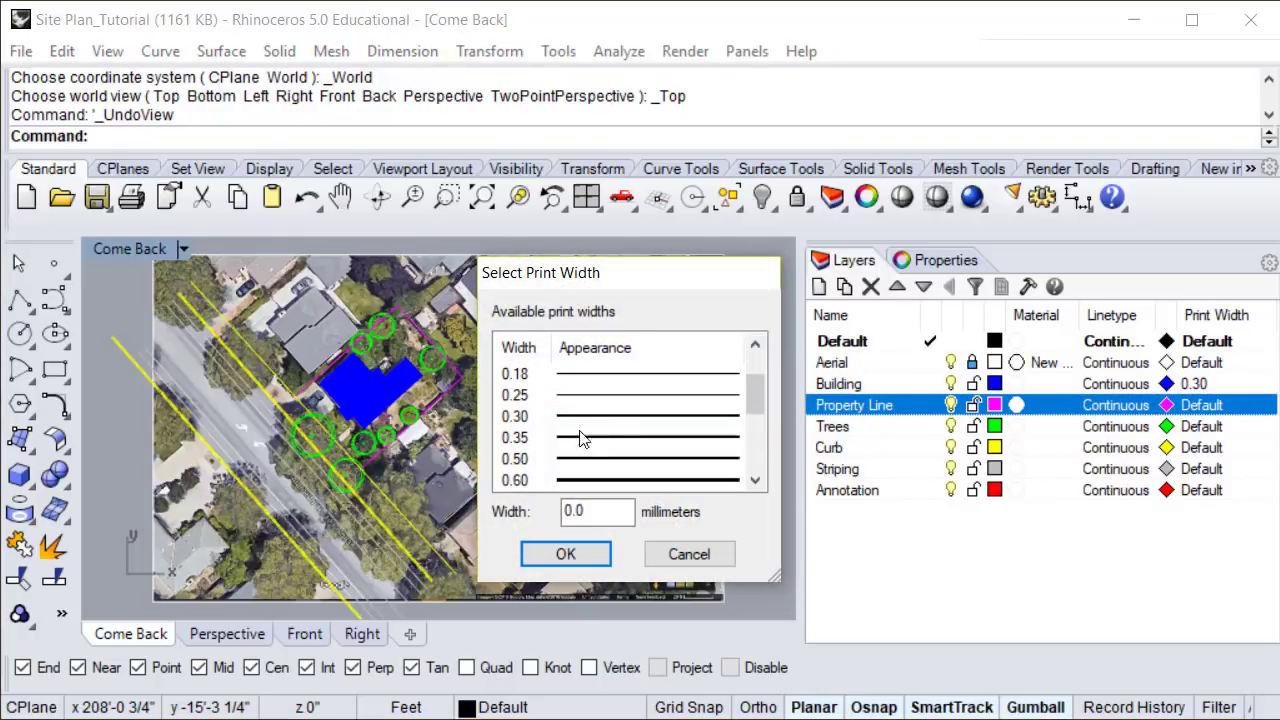
{"action": "left_click", "coordinate": [540, 459]}
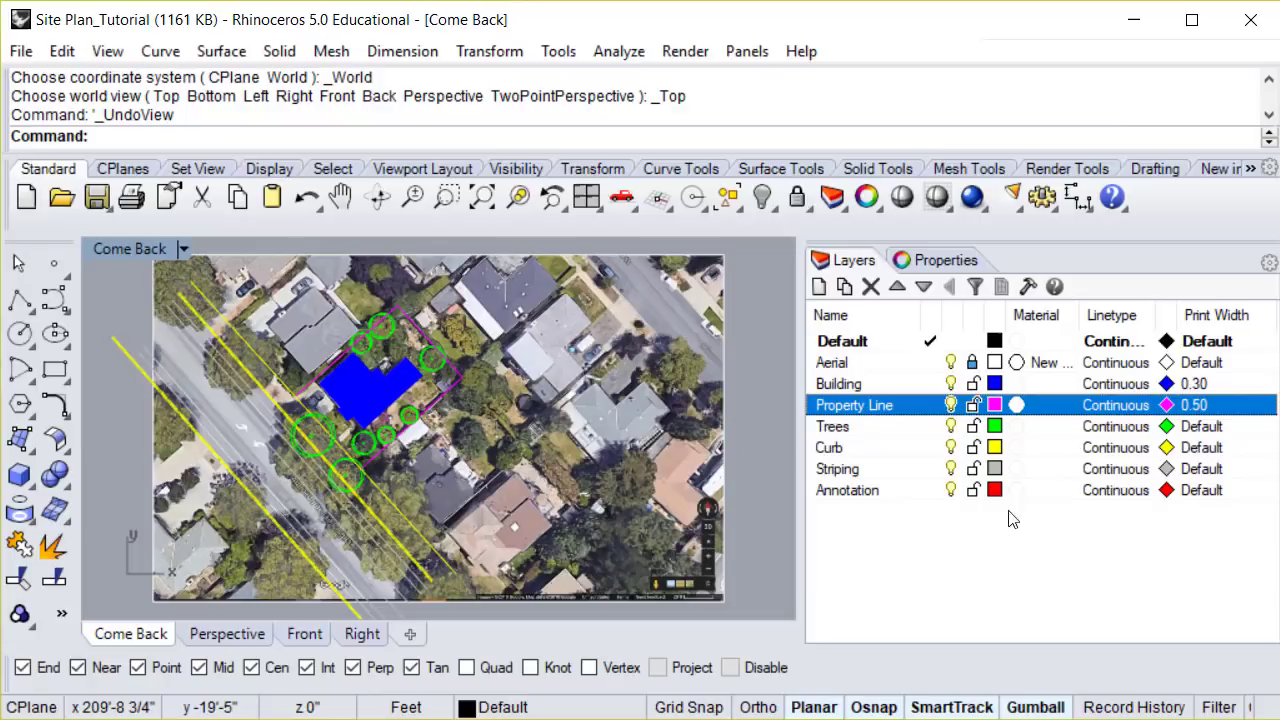
Step: Set the Annotation layer's print width to 0.18 and Striping's to 0.25
{"action": "left_click", "coordinate": [1203, 491]}
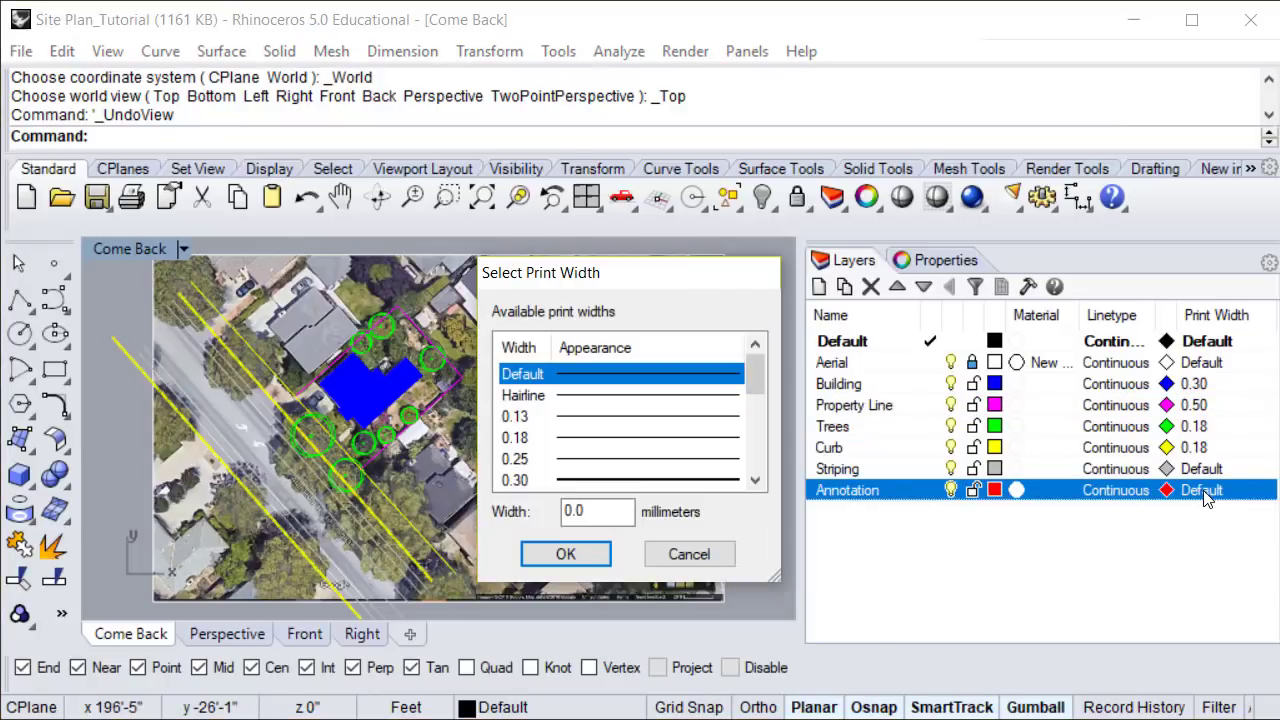
{"action": "left_click", "coordinate": [569, 440]}
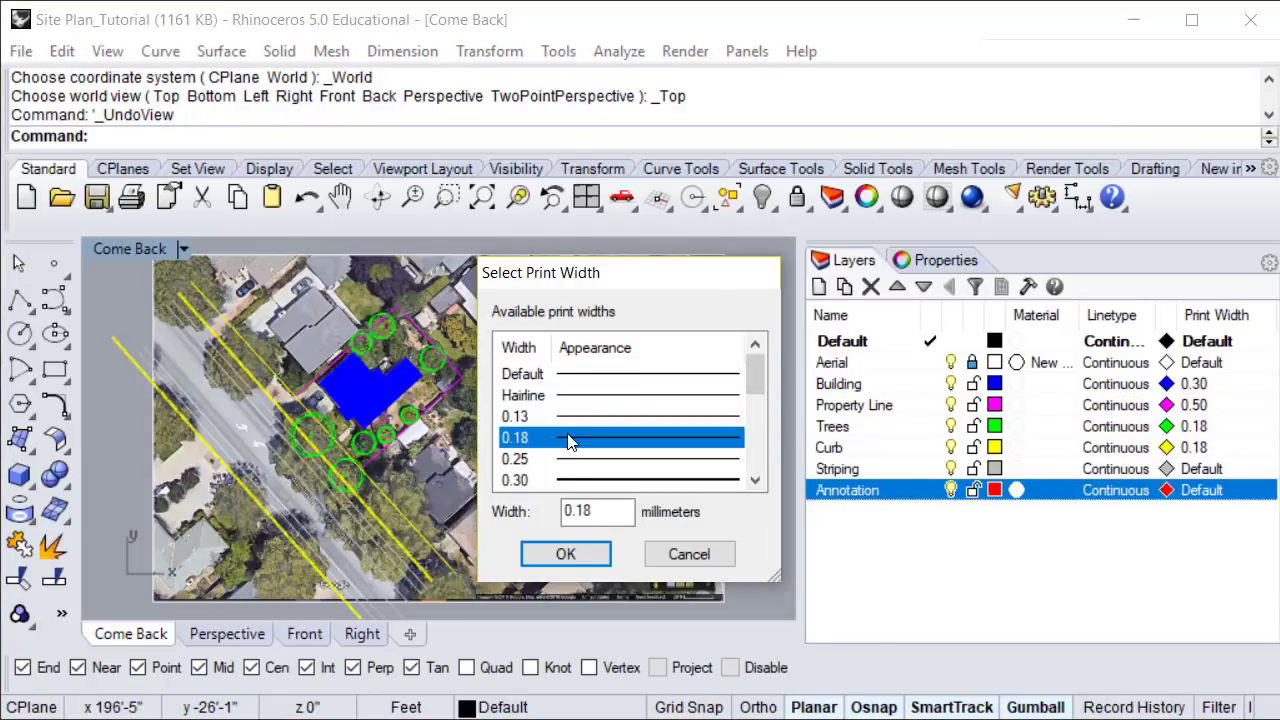
{"action": "left_click", "coordinate": [600, 553]}
{"action": "left_click", "coordinate": [1192, 470]}
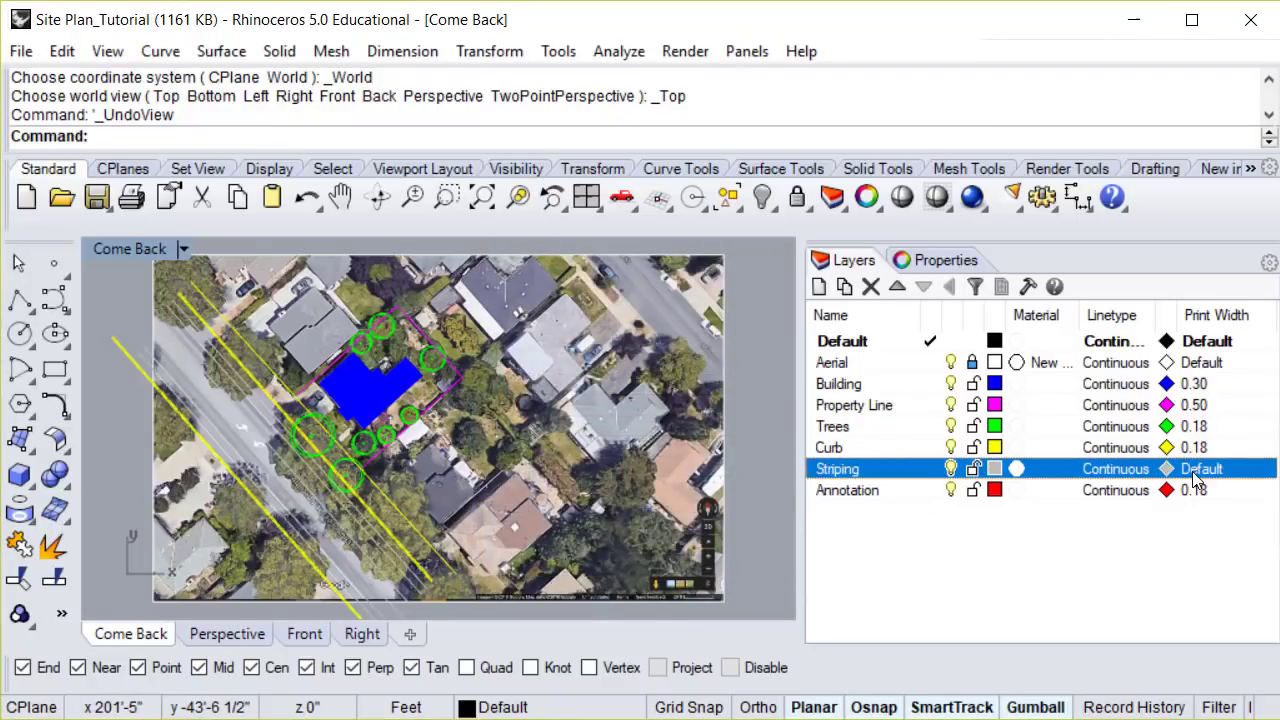
{"action": "left_click", "coordinate": [1192, 470]}
{"action": "left_click", "coordinate": [532, 460]}
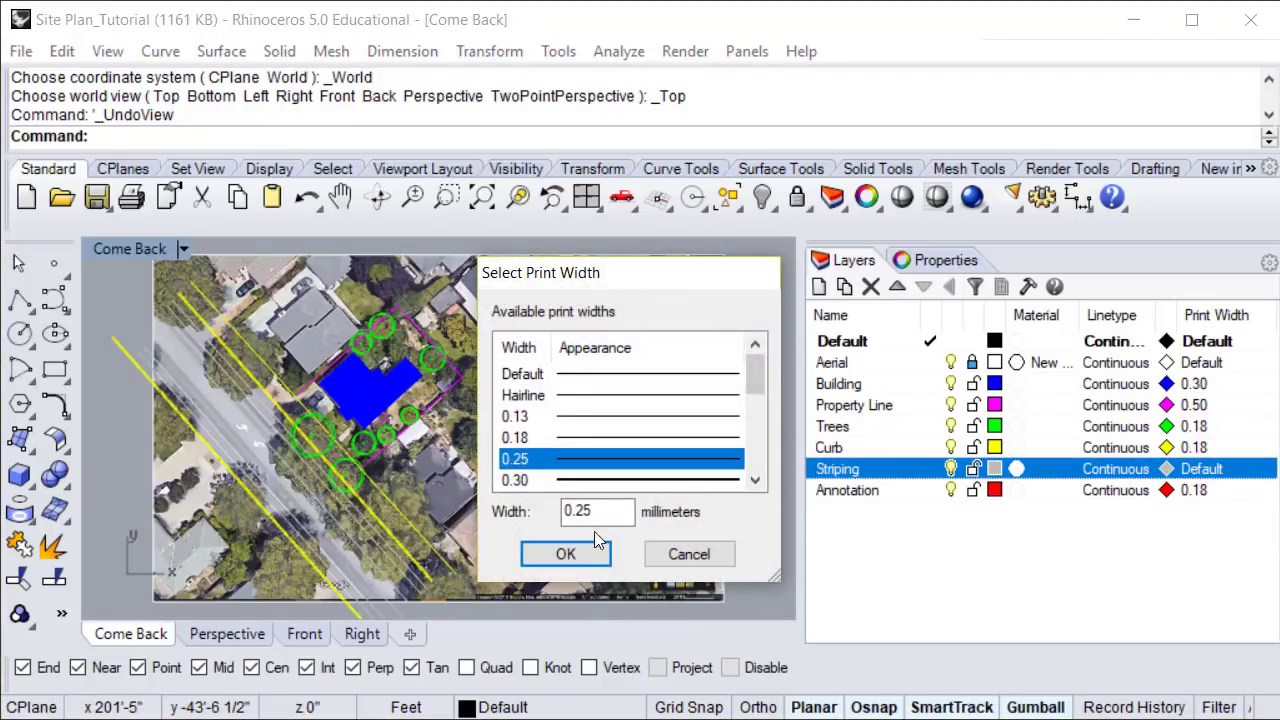
{"action": "left_click", "coordinate": [565, 554]}
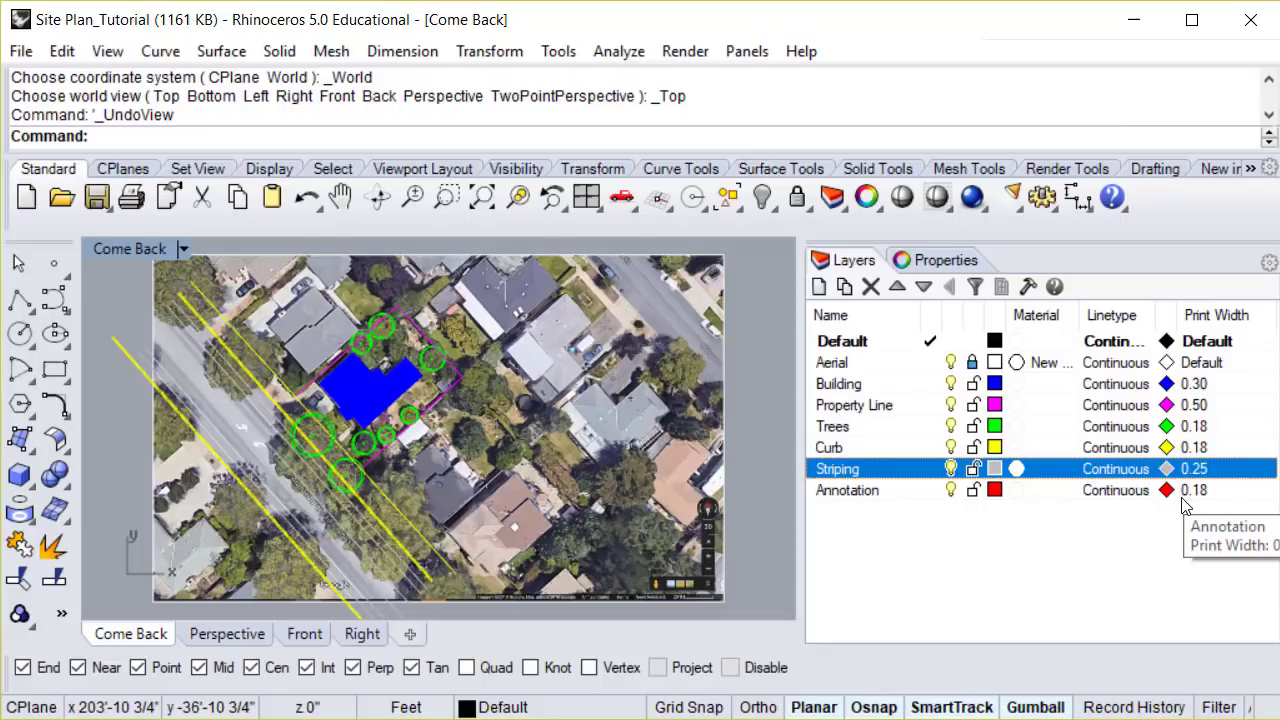
Step: Make the Aerial layer's print colour Black, leaving Striping's print colour Gray
{"action": "left_click", "coordinate": [1170, 365]}
{"action": "left_click", "coordinate": [1168, 365]}
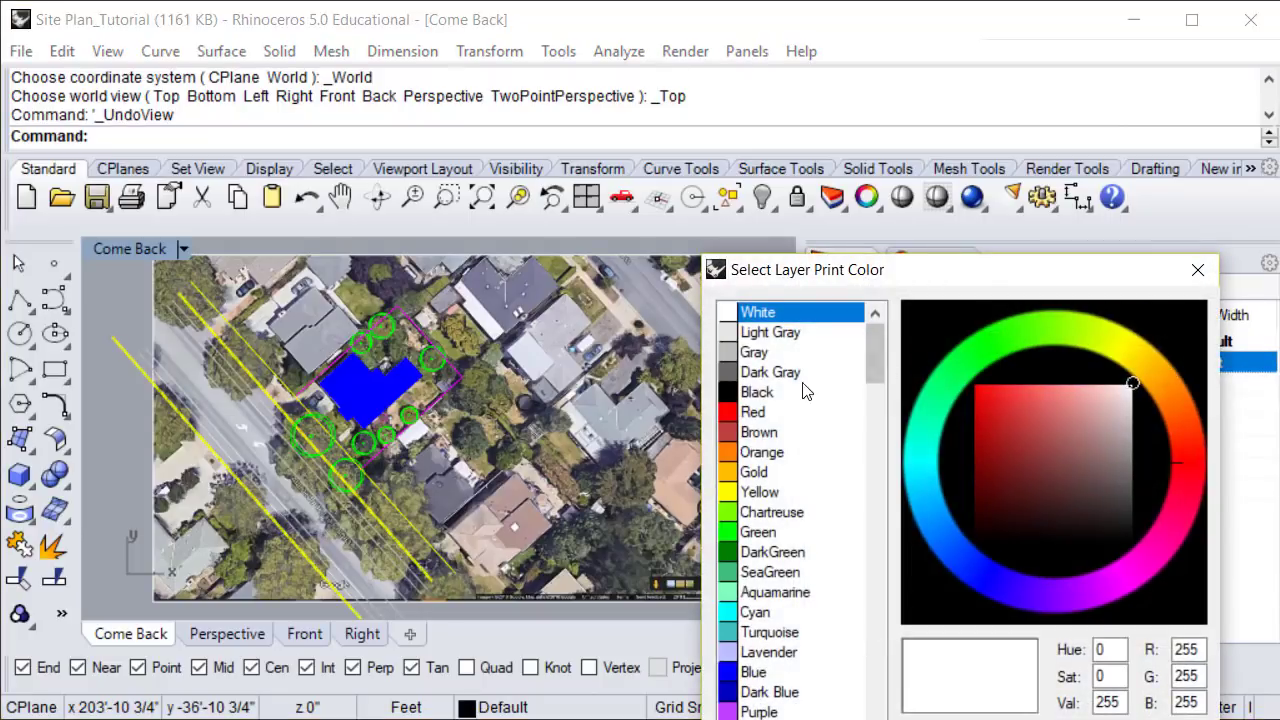
{"action": "left_click", "coordinate": [758, 392]}
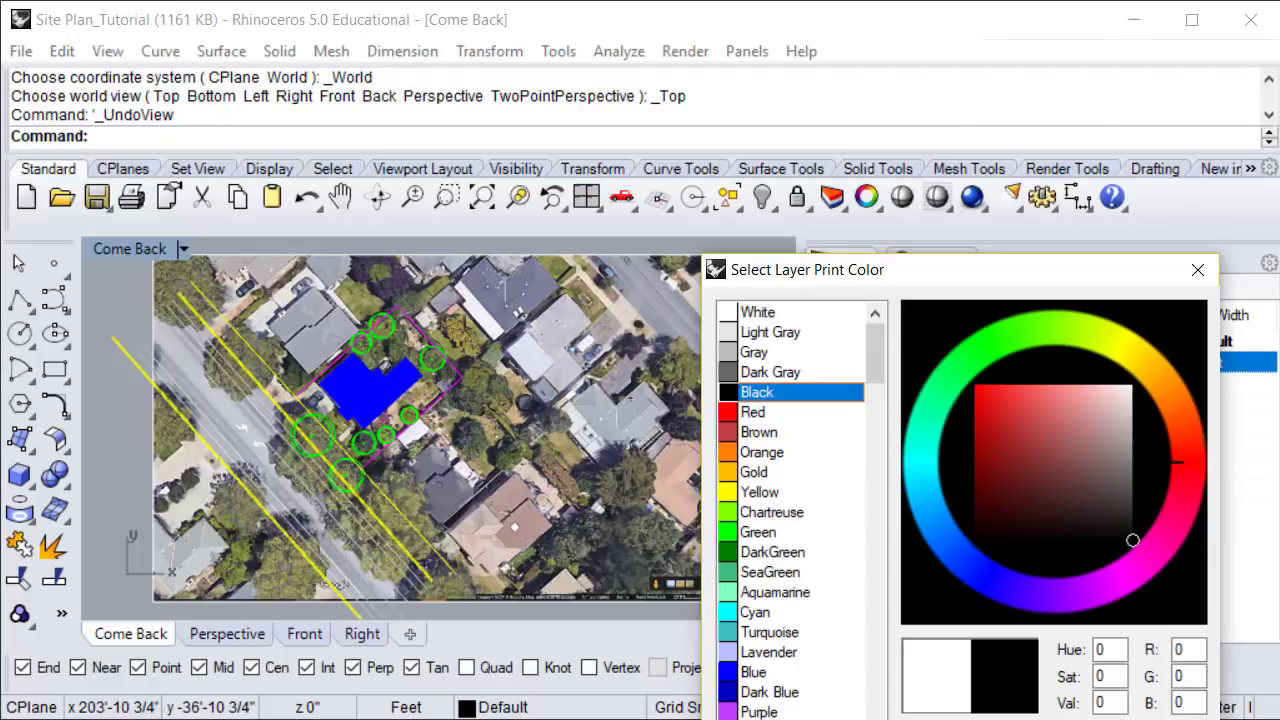
{"action": "key", "text": "Return"}
{"action": "left_click", "coordinate": [1166, 468]}
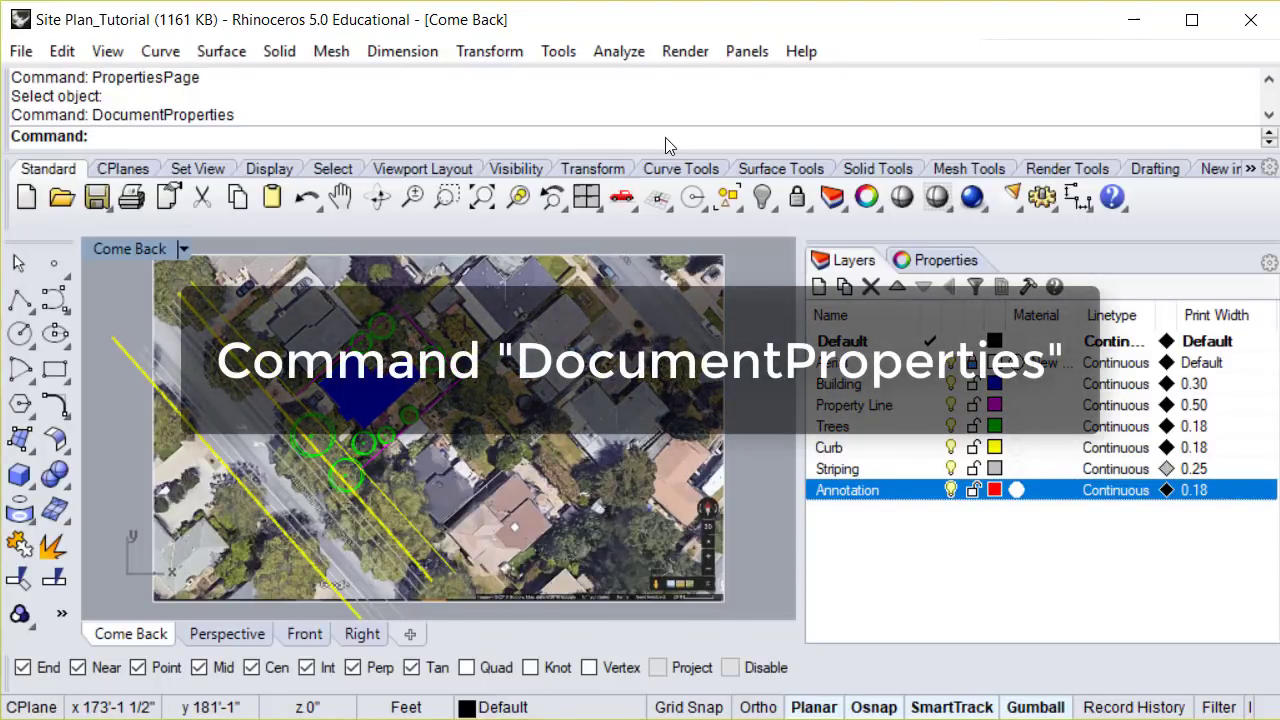
Step: Run DocumentProperties and show the Linetypes page under Annotation
{"action": "type", "text": "DocumentProperties"}
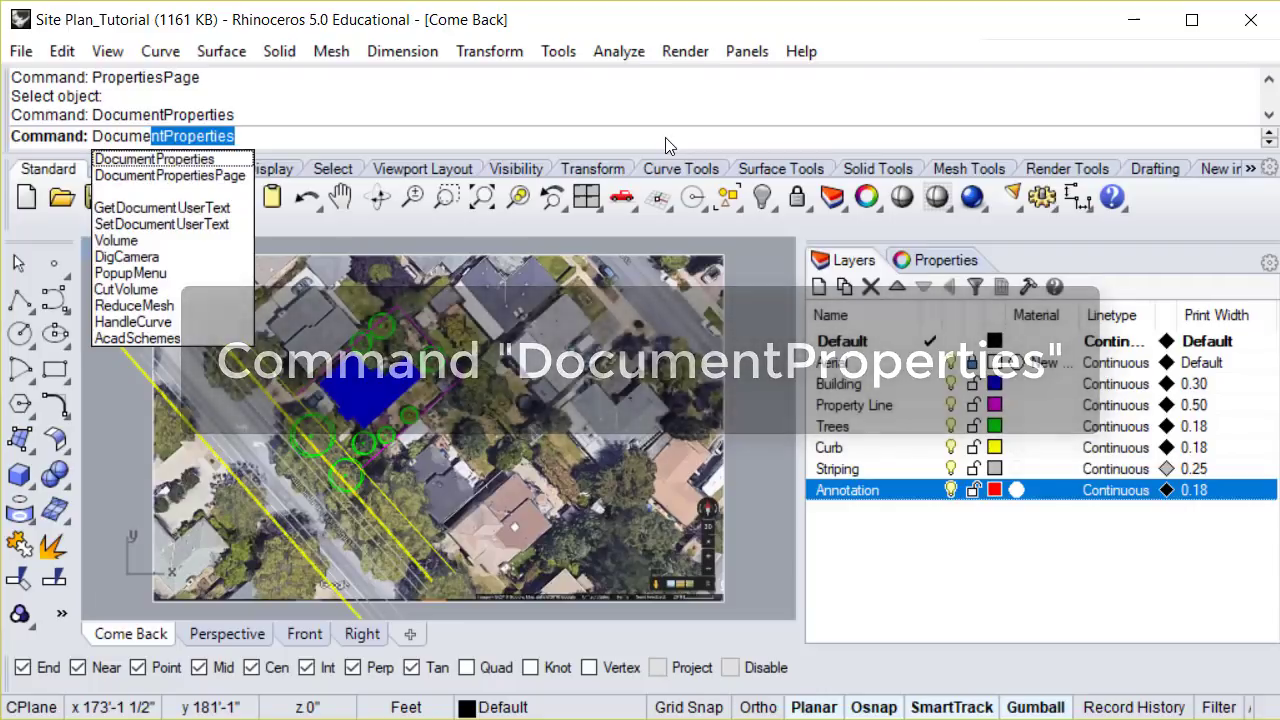
{"action": "key", "text": "Return"}
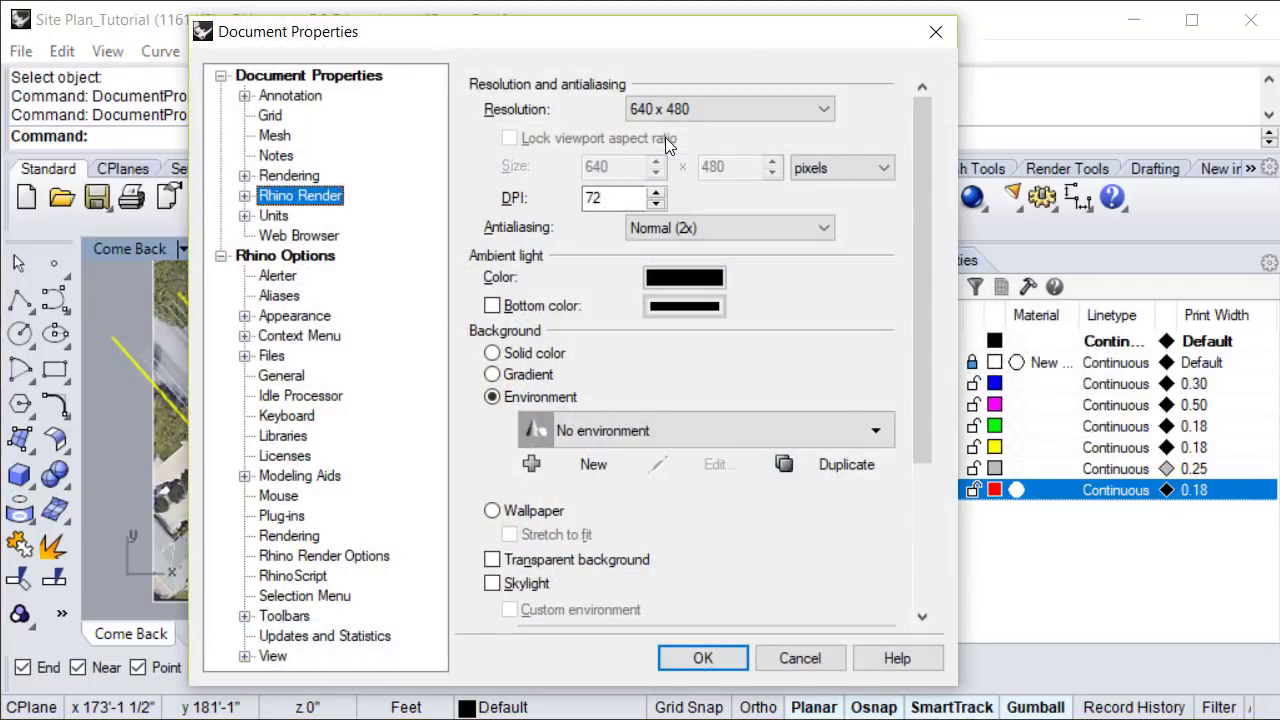
{"action": "left_click", "coordinate": [294, 99]}
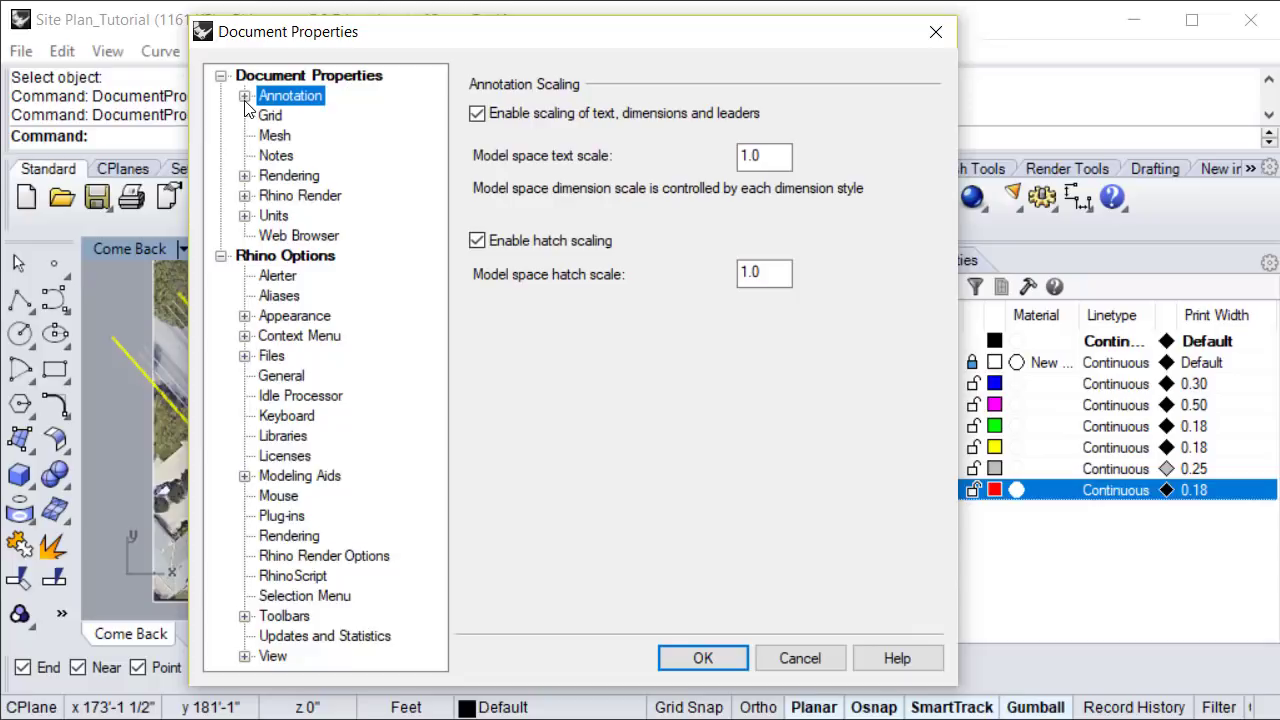
{"action": "left_click", "coordinate": [244, 96]}
{"action": "left_click", "coordinate": [329, 160]}
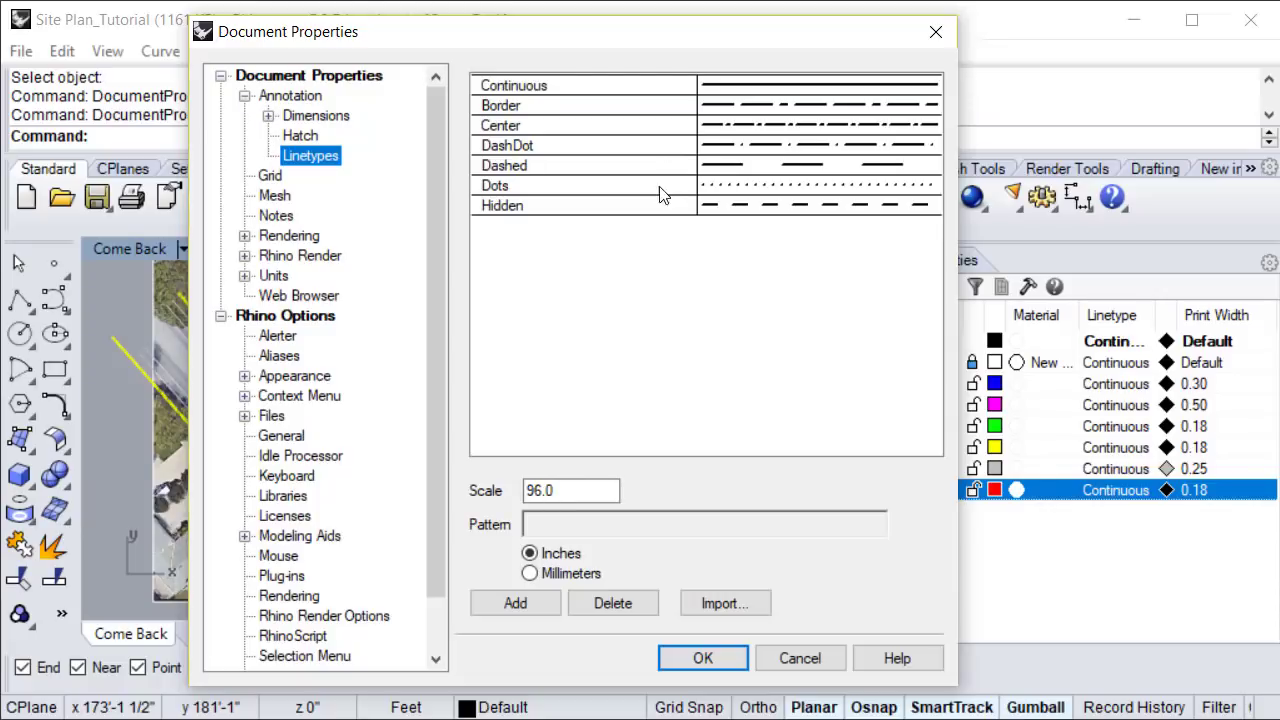
Step: Add Linetype 01 and replace its 0.0394 pattern with .5,.125,.25,.125,.25,.125
{"action": "left_click", "coordinate": [513, 603]}
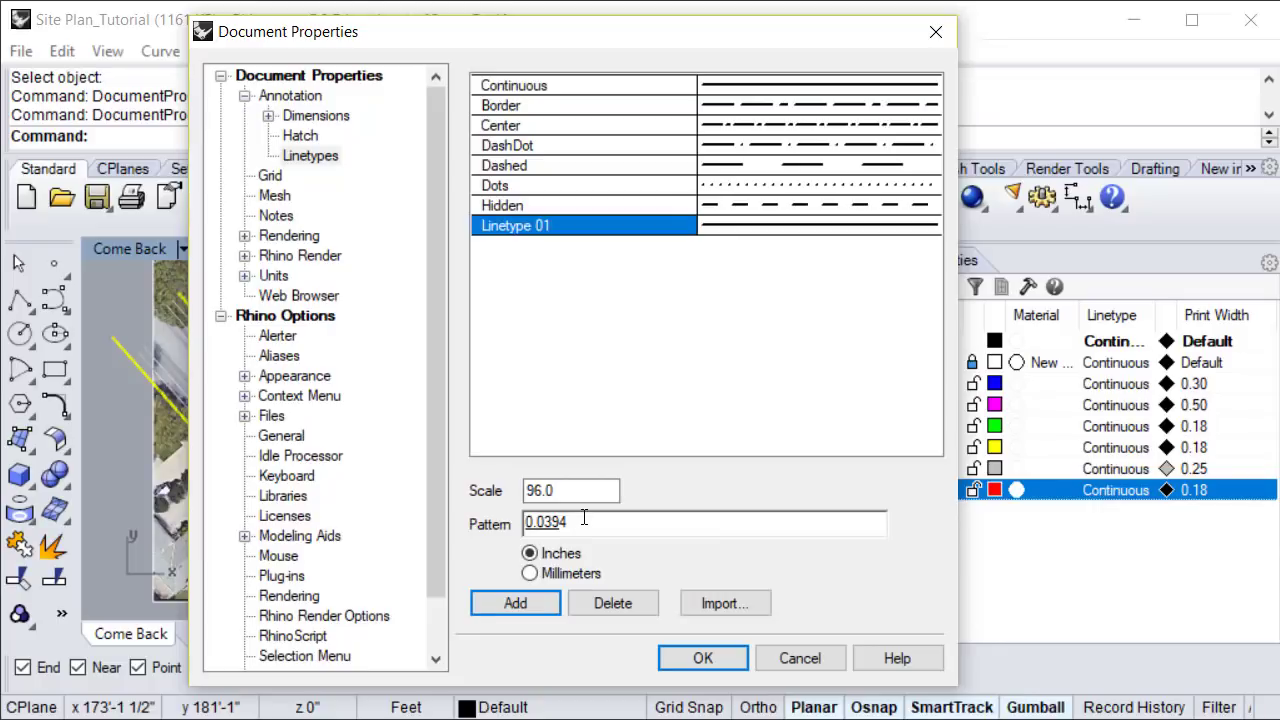
{"action": "left_click", "coordinate": [578, 521]}
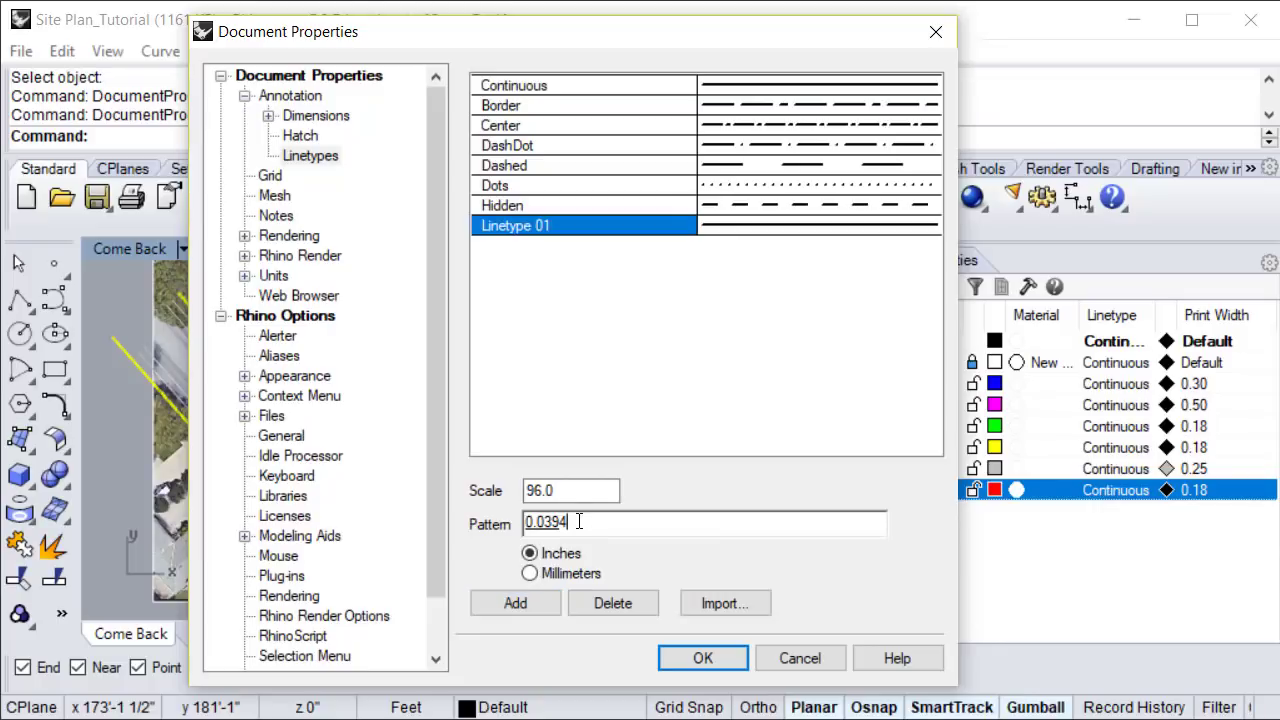
{"action": "left_click_drag", "start_coordinate": [578, 521], "coordinate": [515, 515]}
{"action": "key", "text": "BackSpace"}
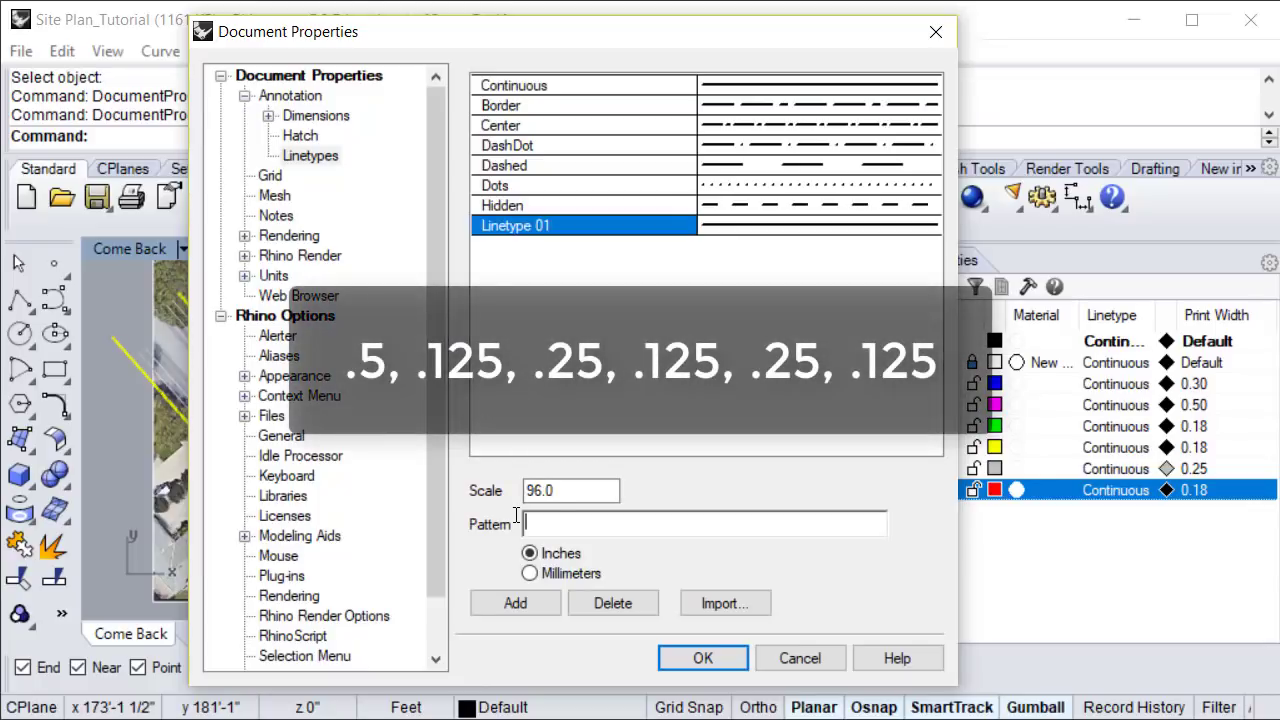
{"action": "type", "text": ".5,.125,.25,.125,.25,.125"}
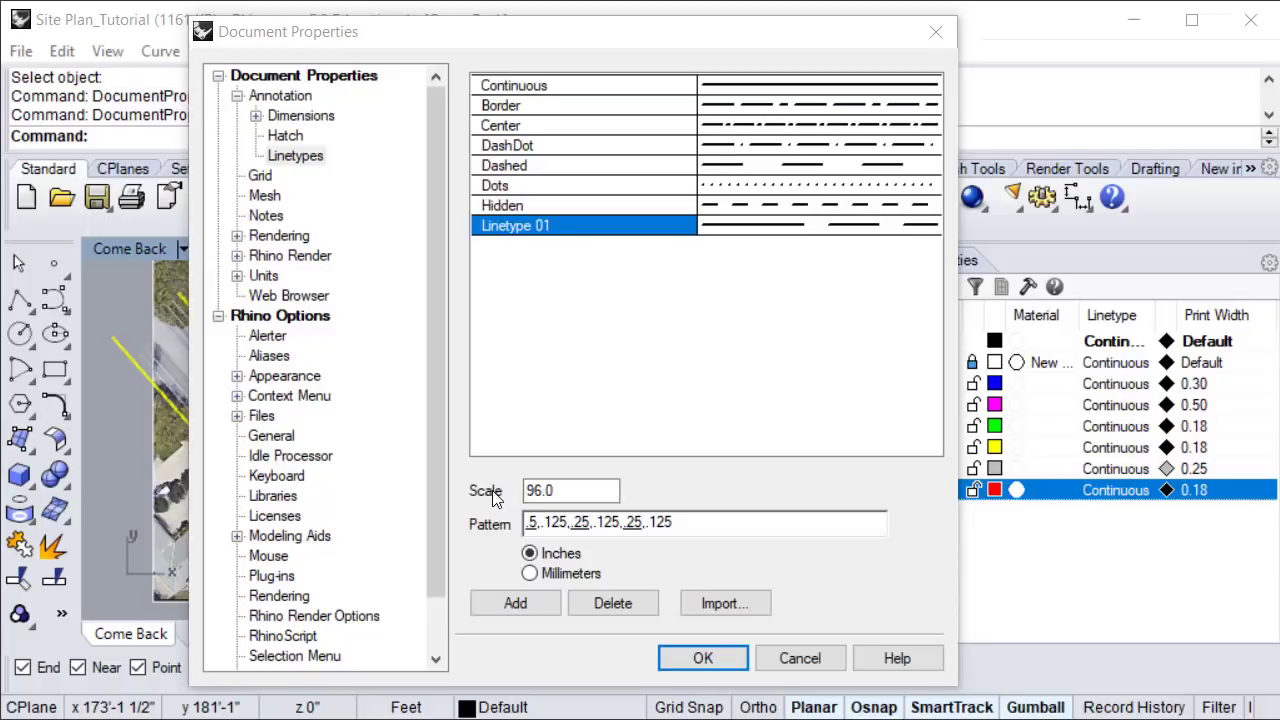
Step: Replace the 96.0 linetype scale value with 1
{"action": "double_click", "coordinate": [571, 493]}
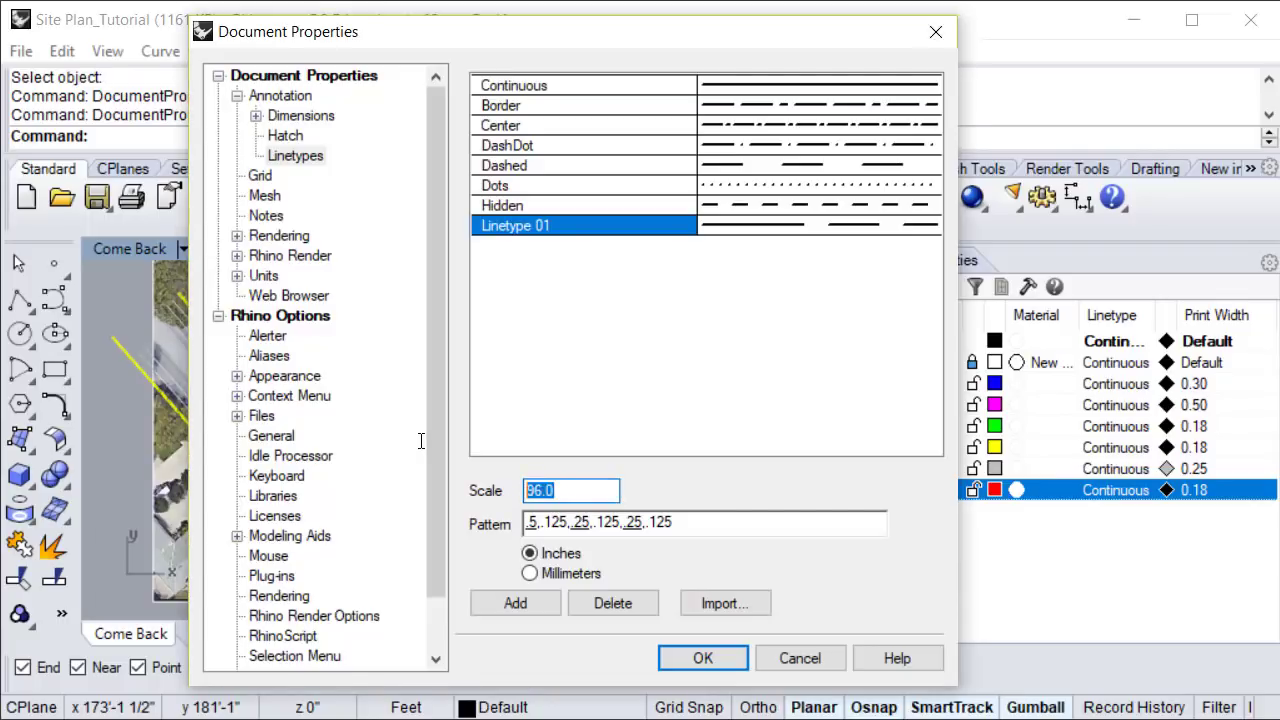
{"action": "type", "text": "1"}
{"action": "key", "text": "alt+Tab"}
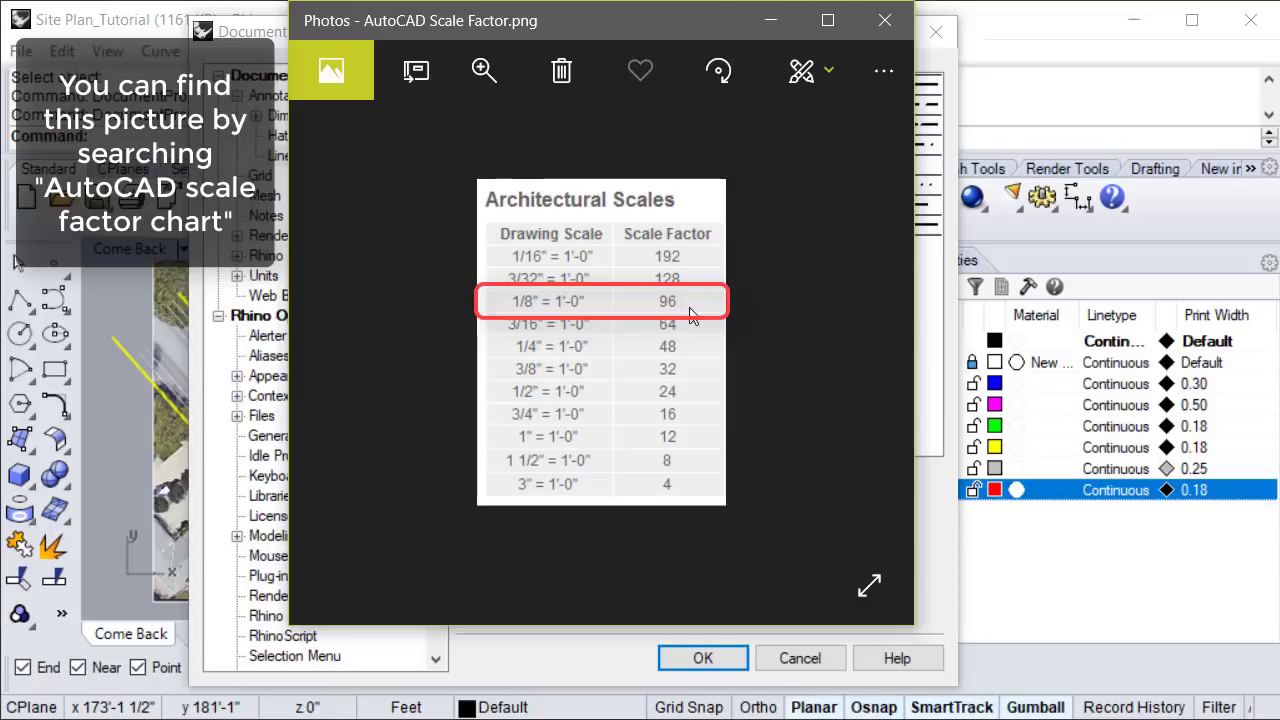
{"action": "left_click", "coordinate": [771, 22]}
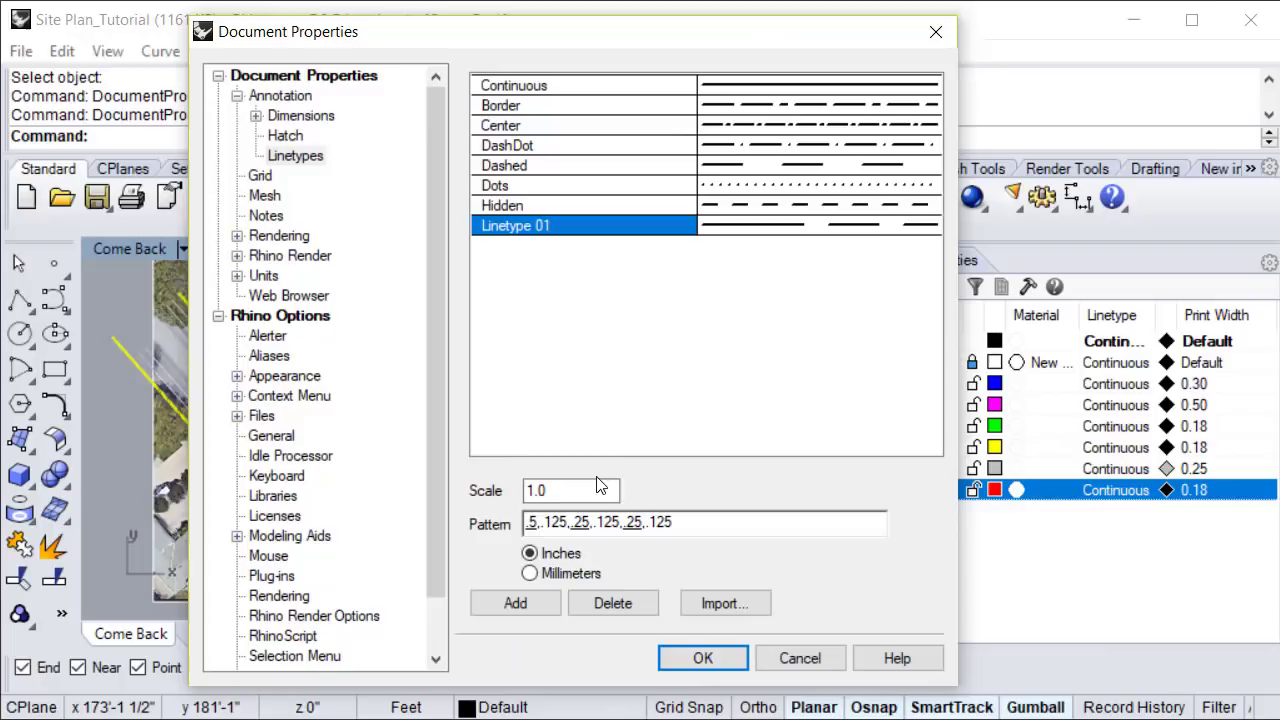
Step: Set the linetype scale back to 96 and review the Border linetype's pattern
{"action": "left_click_drag", "start_coordinate": [600, 485], "coordinate": [466, 487]}
{"action": "type", "text": "96"}
{"action": "left_click", "coordinate": [600, 105]}
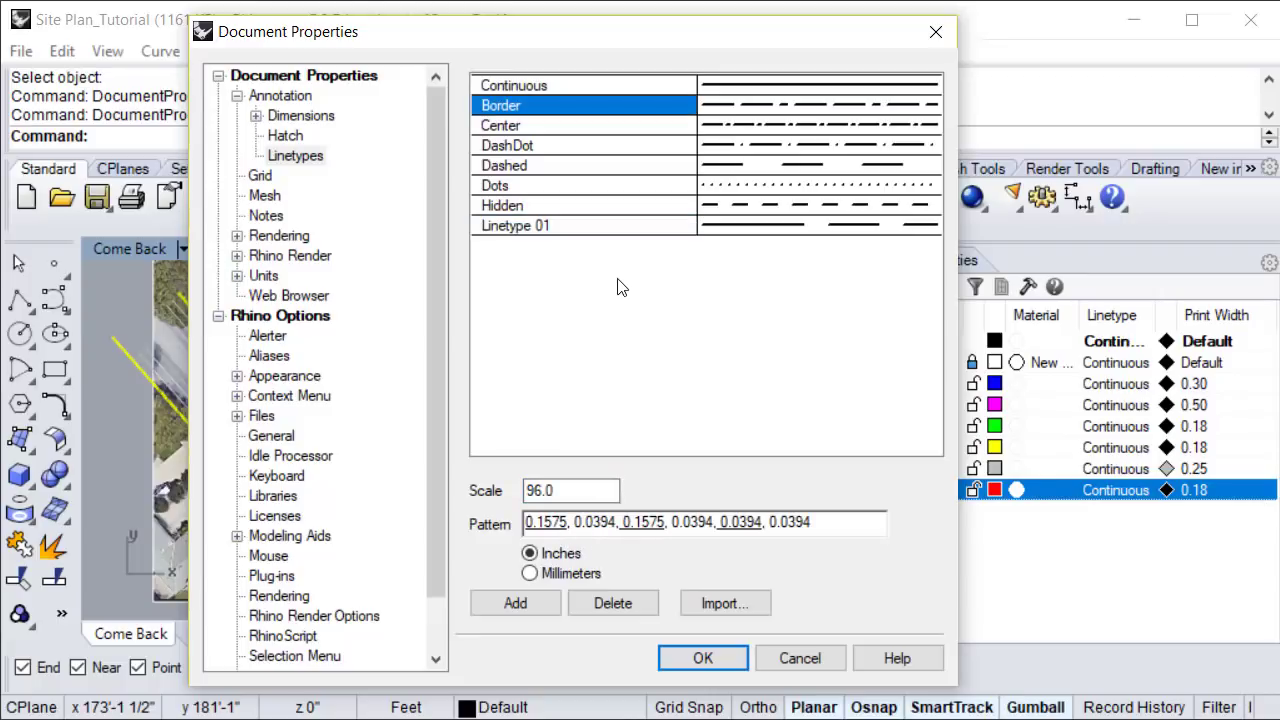
Step: Rename Linetype 01 to PropertyLine and apply the document properties
{"action": "left_click", "coordinate": [570, 237]}
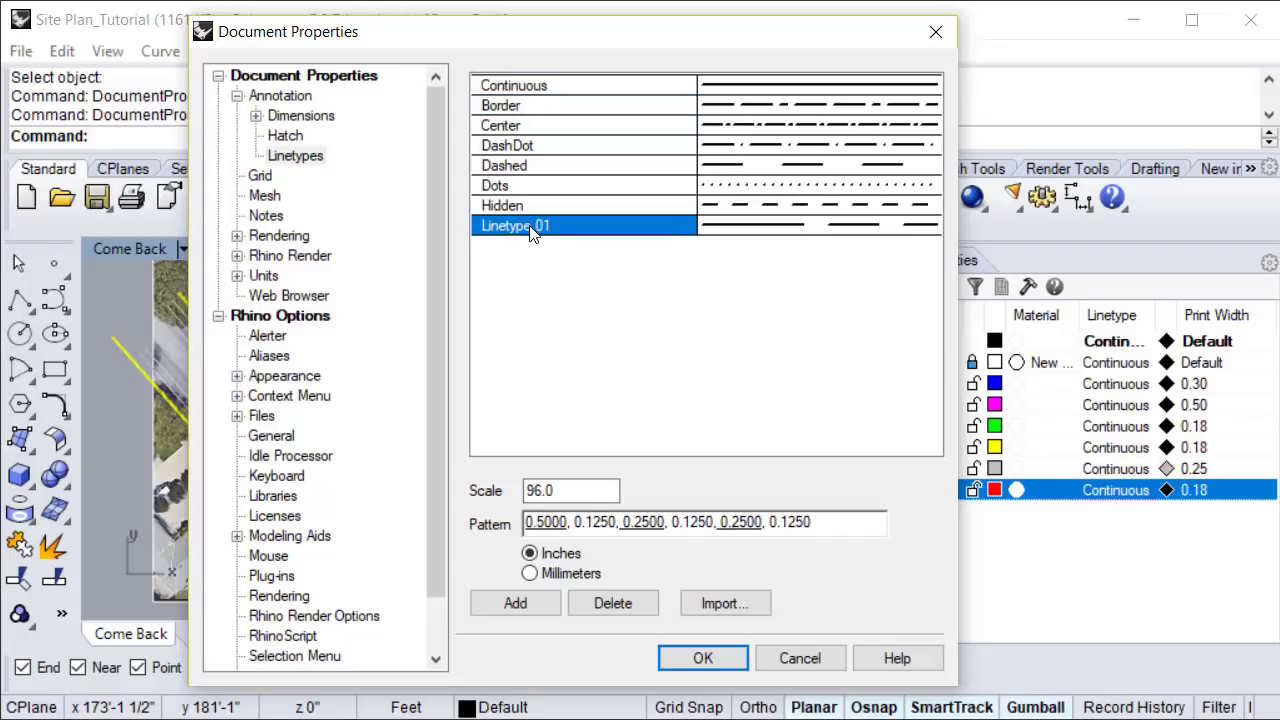
{"action": "left_click", "coordinate": [530, 228]}
{"action": "left_click_drag", "start_coordinate": [556, 226], "coordinate": [476, 220]}
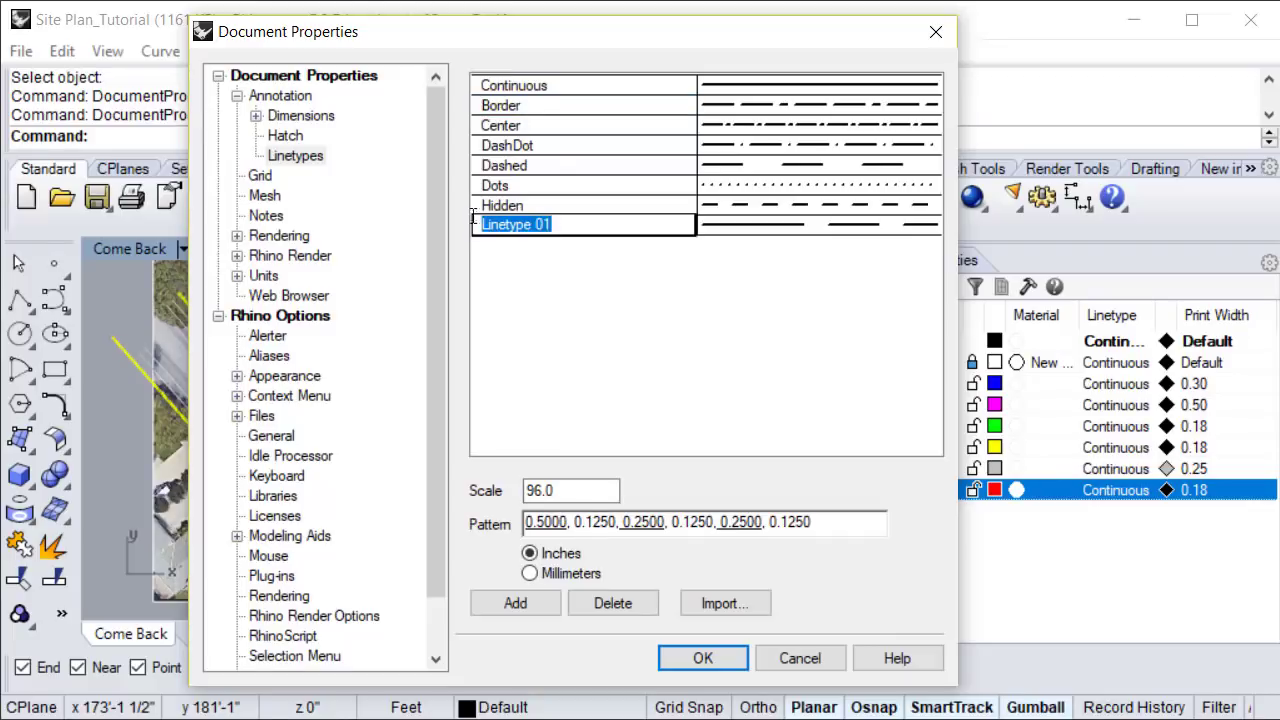
{"action": "type", "text": "Pro"}
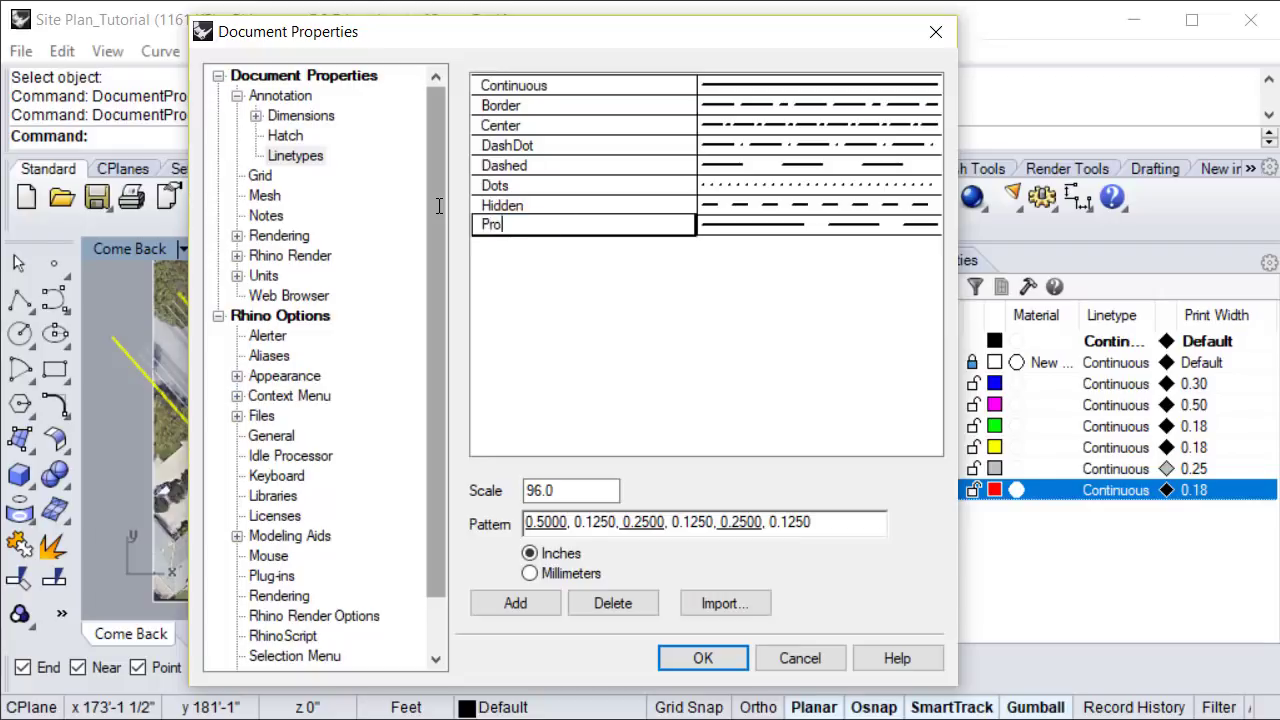
{"action": "type", "text": "pertyLine"}
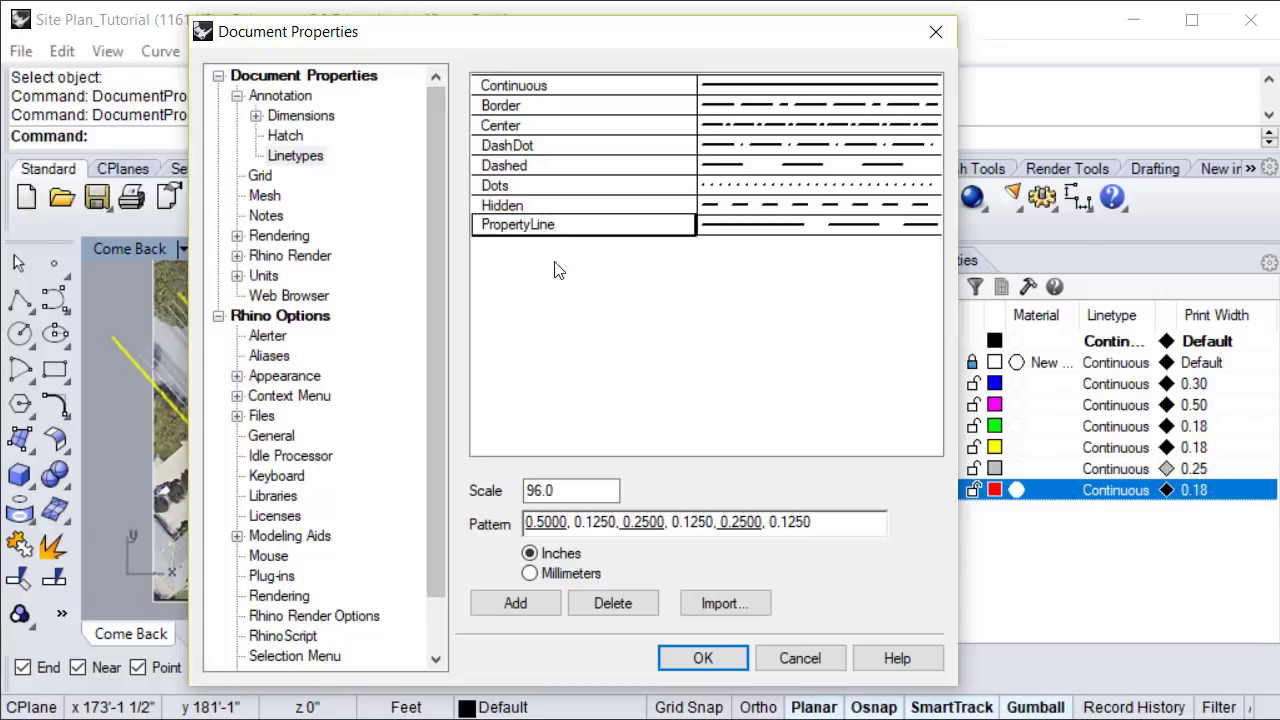
{"action": "key", "text": "Return"}
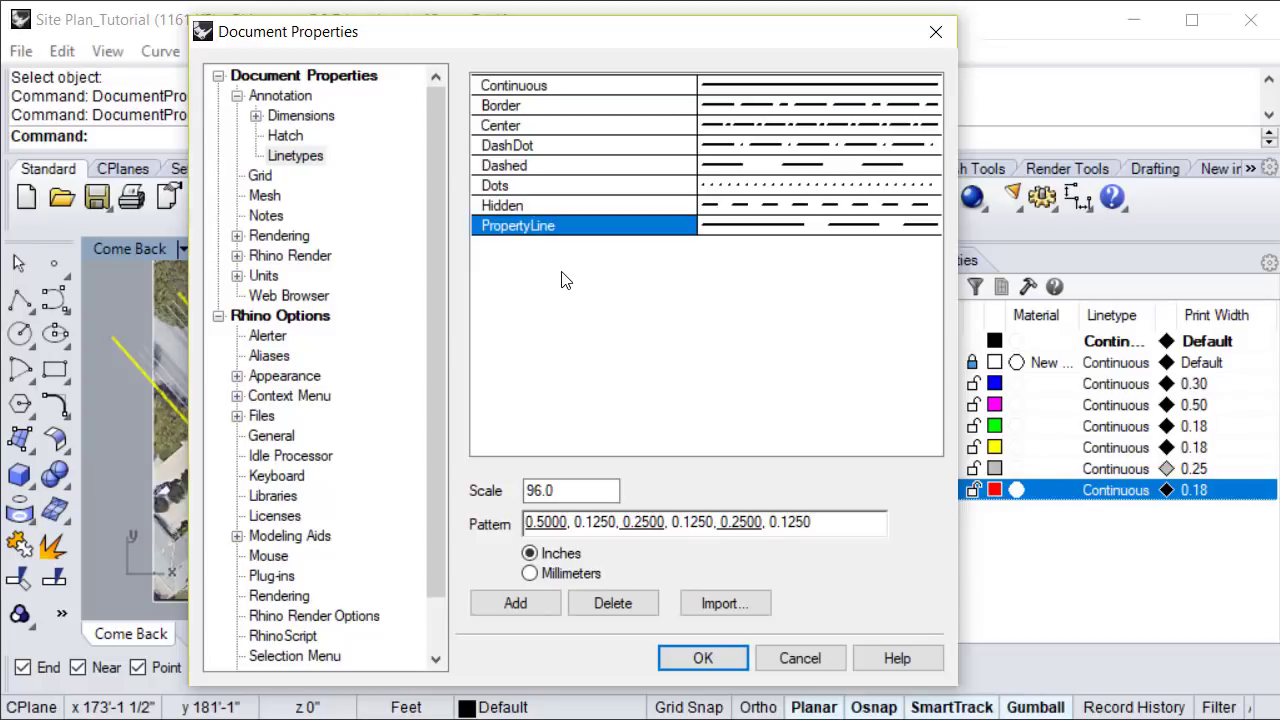
{"action": "left_click", "coordinate": [724, 664]}
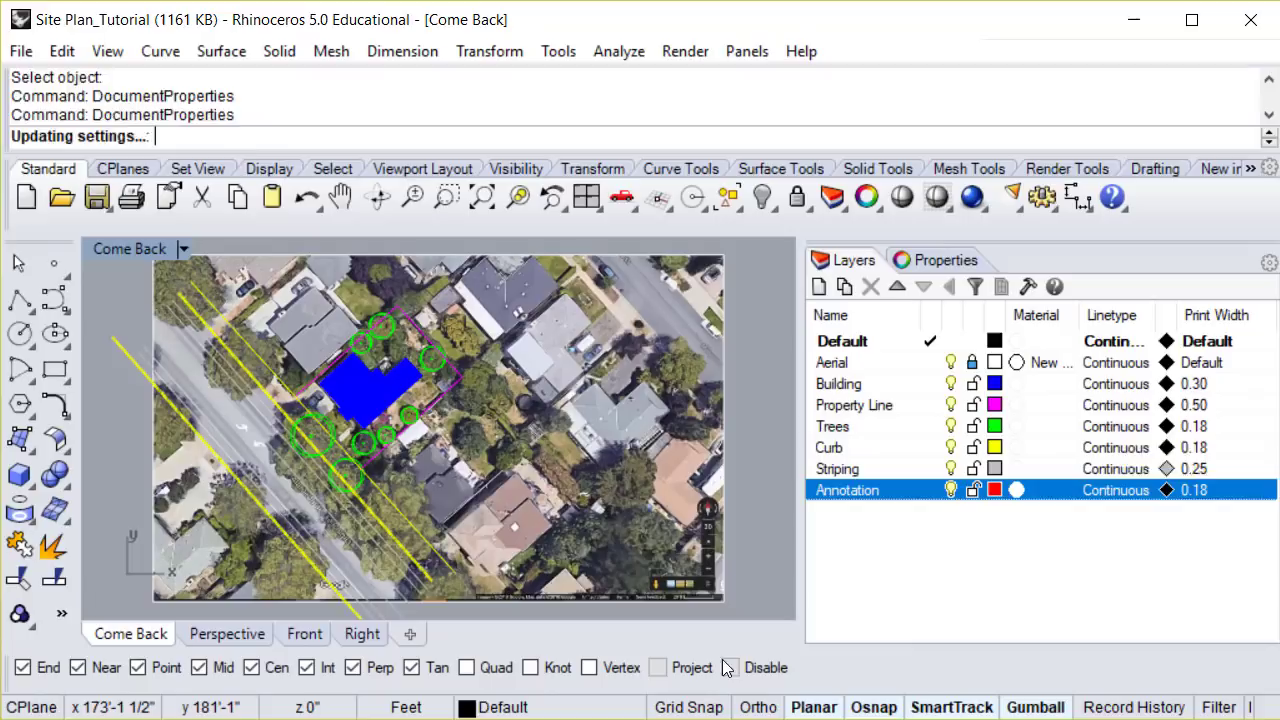
Step: Assign the PropertyLine linetype to the Property Line layer
{"action": "left_click", "coordinate": [1133, 413]}
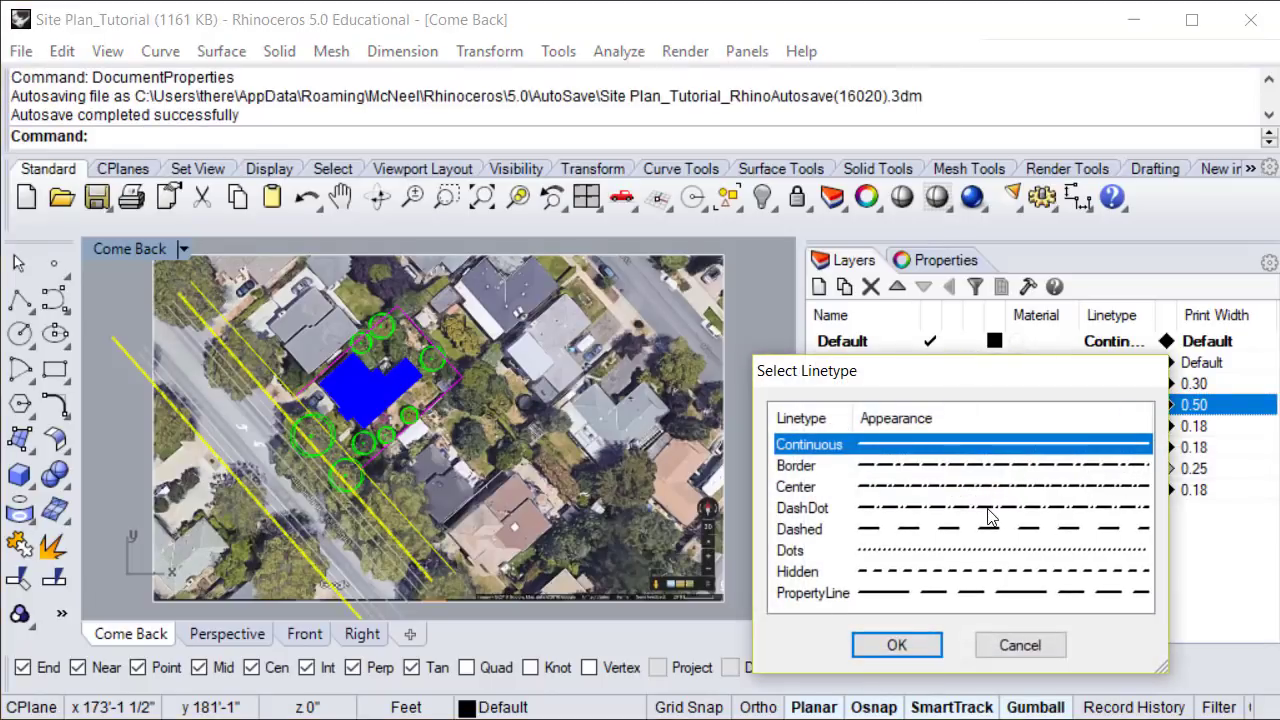
{"action": "left_click", "coordinate": [812, 594]}
{"action": "left_click", "coordinate": [899, 645]}
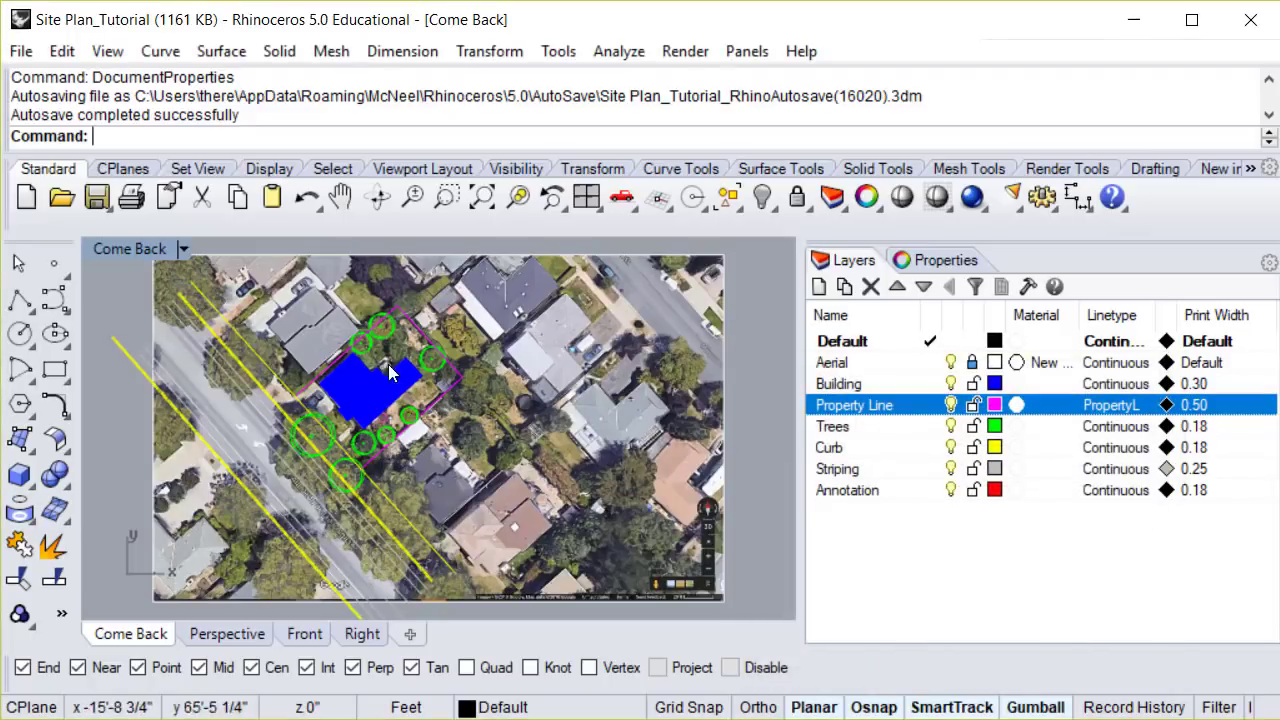
{"action": "scroll", "coordinate": [367, 335], "scroll_direction": "up", "scroll_amount": 8}
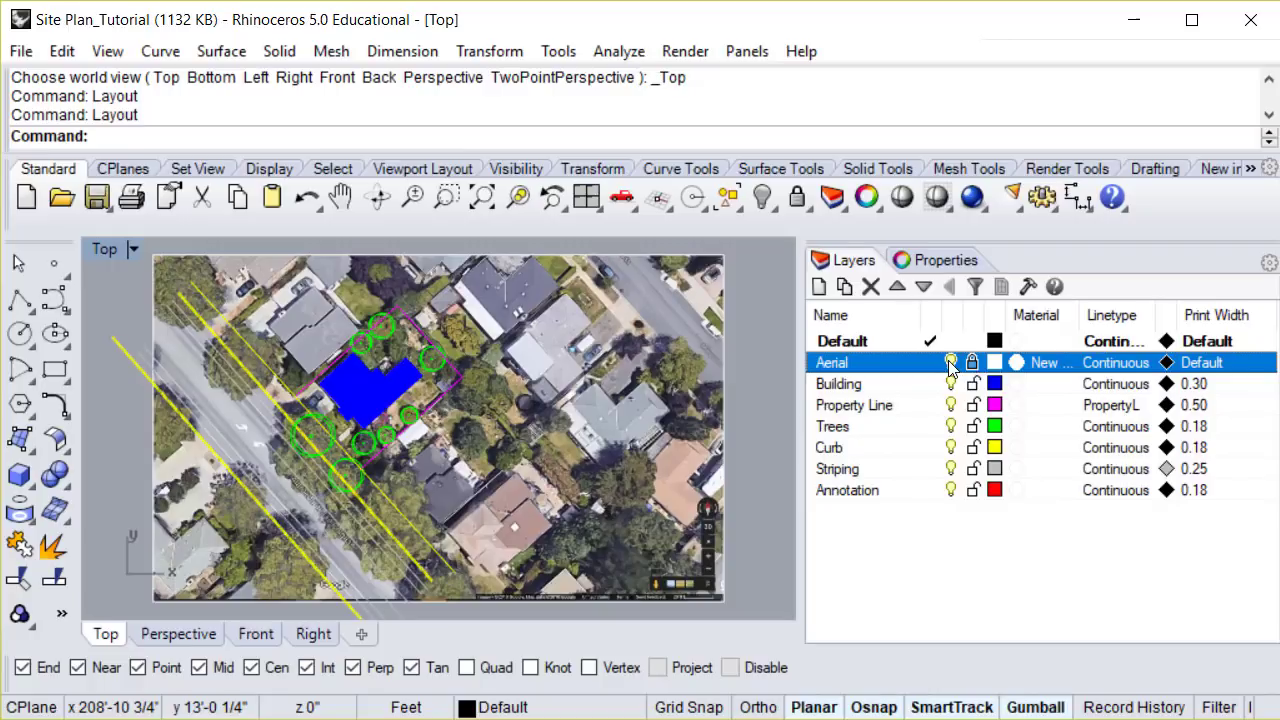
Step: Hide the Aerial layer and start a layout using Adobe PDF, 11 x 17, landscape
{"action": "left_click", "coordinate": [950, 363]}
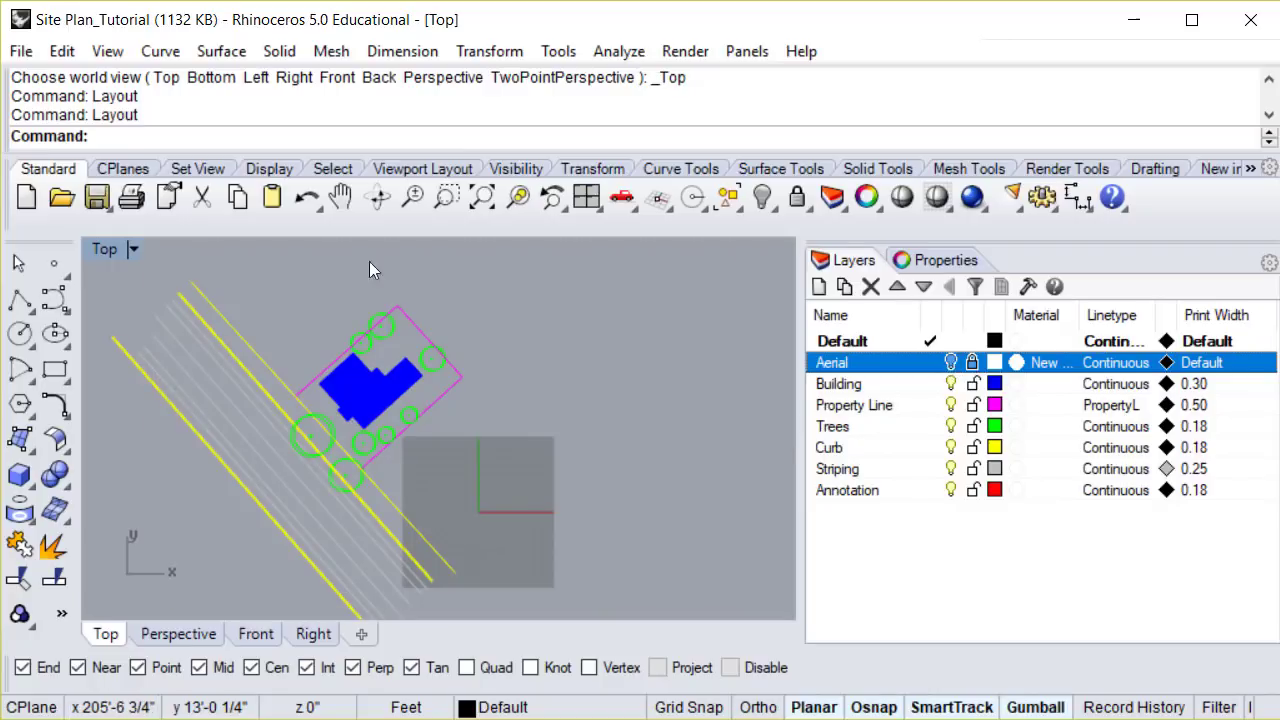
{"action": "type", "text": "Layout"}
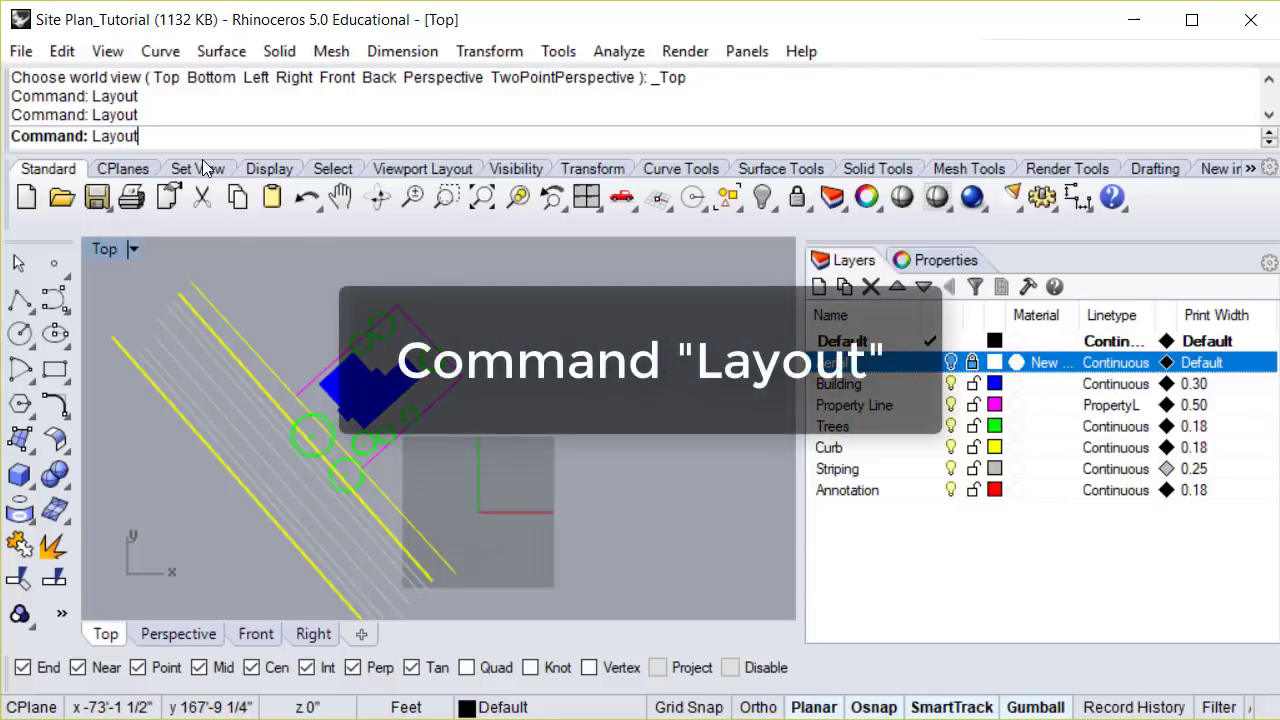
{"action": "key", "text": "Return"}
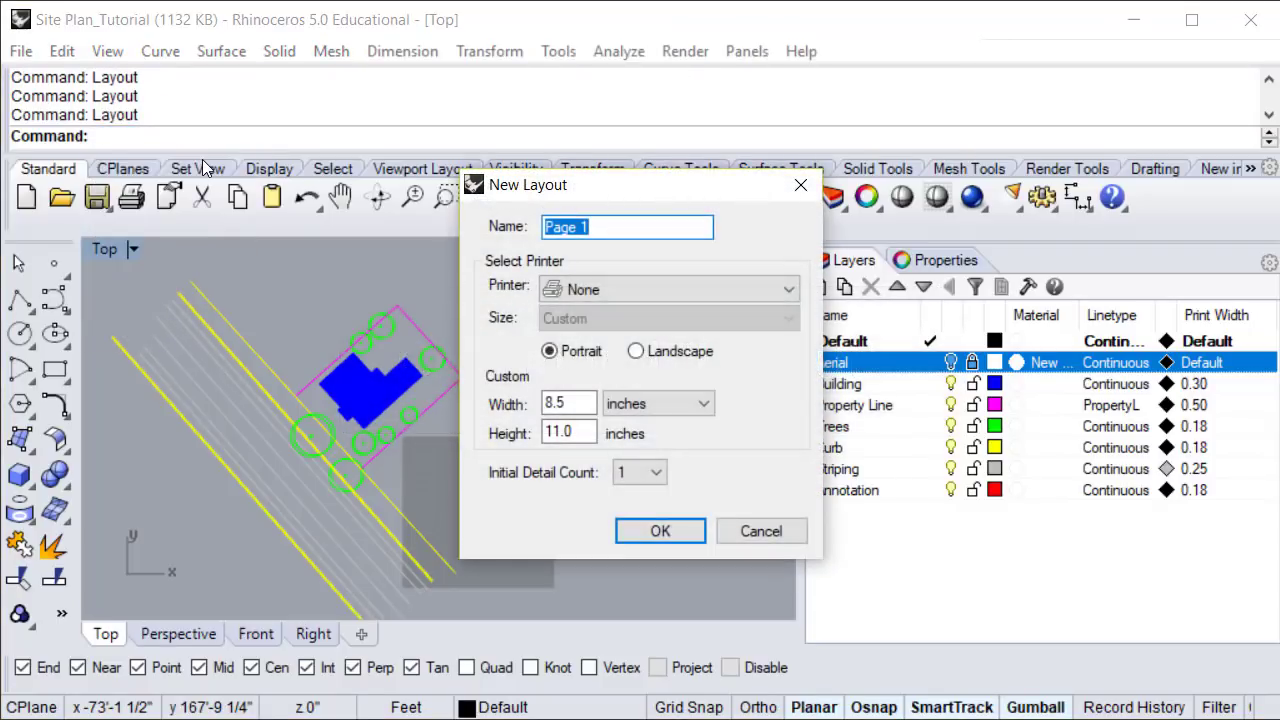
{"action": "left_click", "coordinate": [707, 290]}
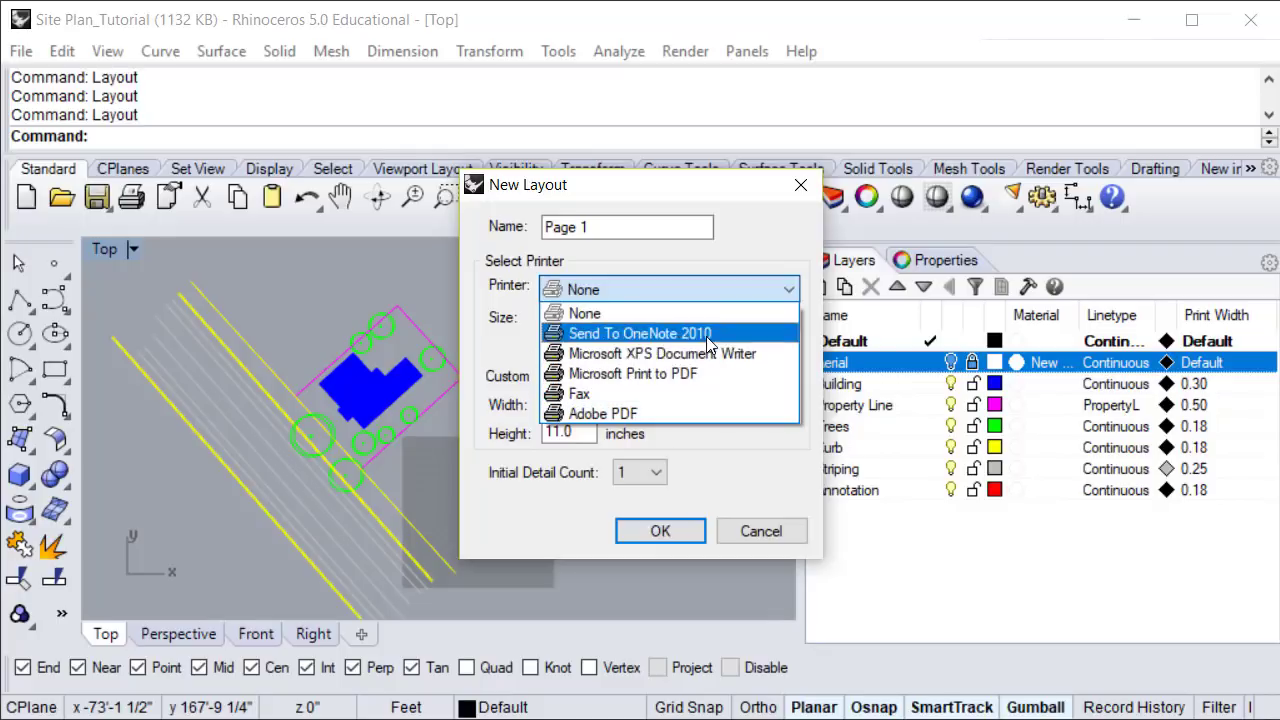
{"action": "left_click", "coordinate": [691, 414]}
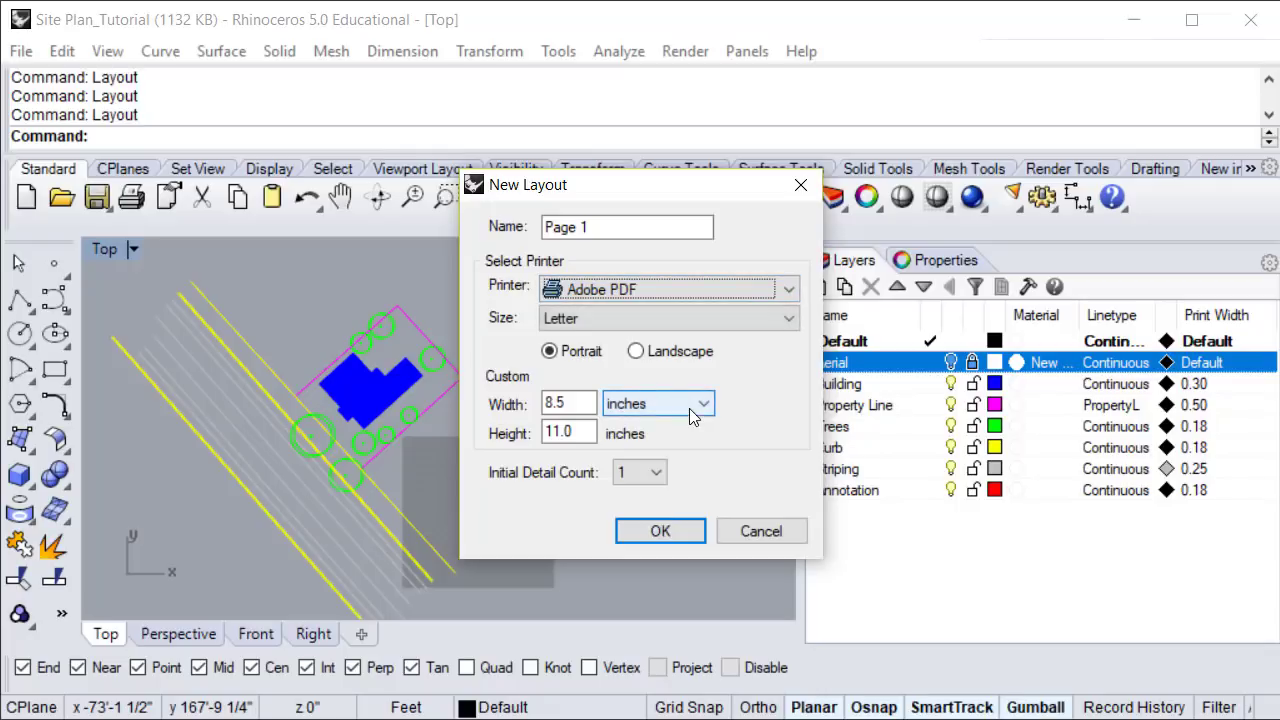
{"action": "left_click", "coordinate": [694, 318]}
{"action": "left_click", "coordinate": [670, 469]}
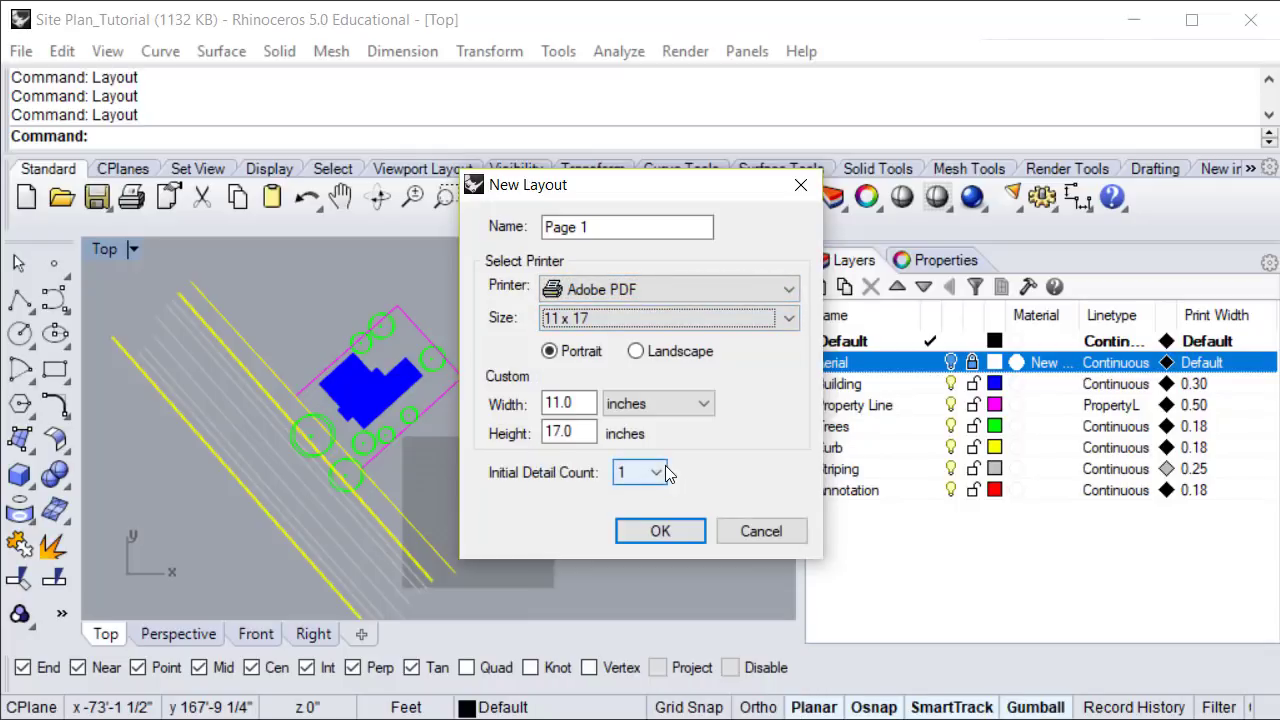
{"action": "left_click", "coordinate": [678, 355]}
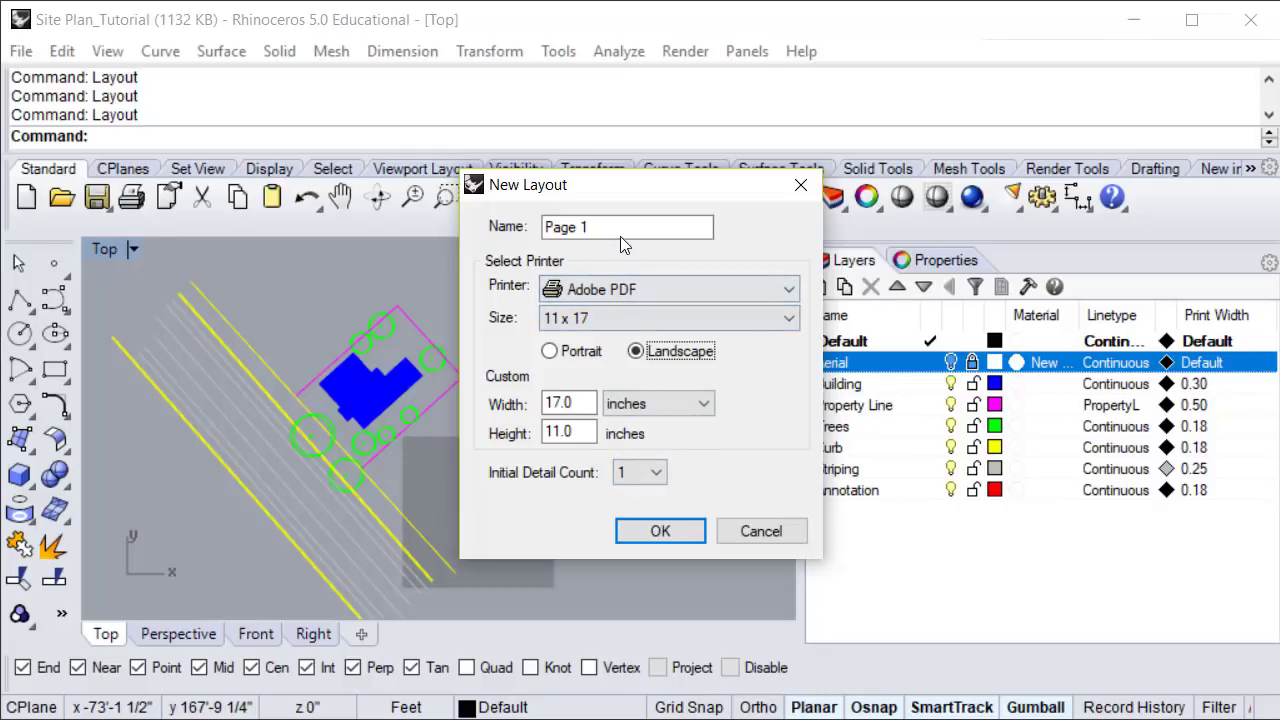
Step: Name the new layout Site Plan and create it
{"action": "left_click_drag", "start_coordinate": [626, 227], "coordinate": [534, 234]}
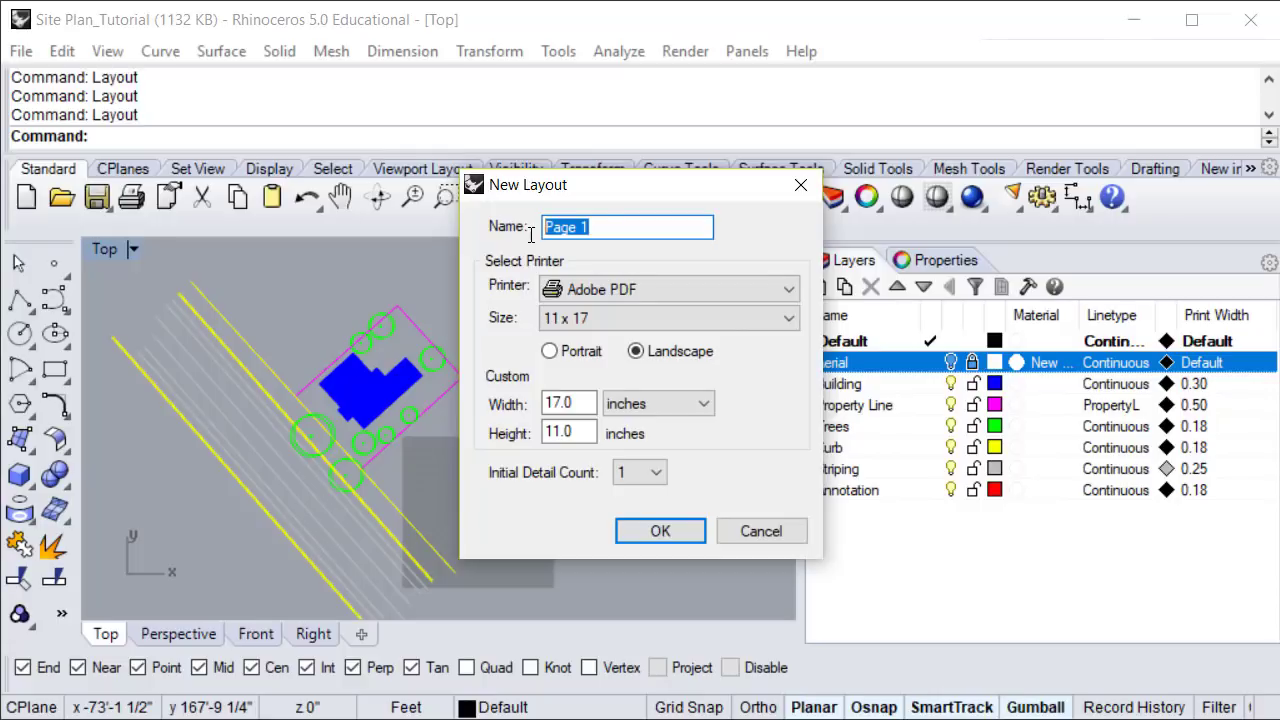
{"action": "type", "text": "Site Plan"}
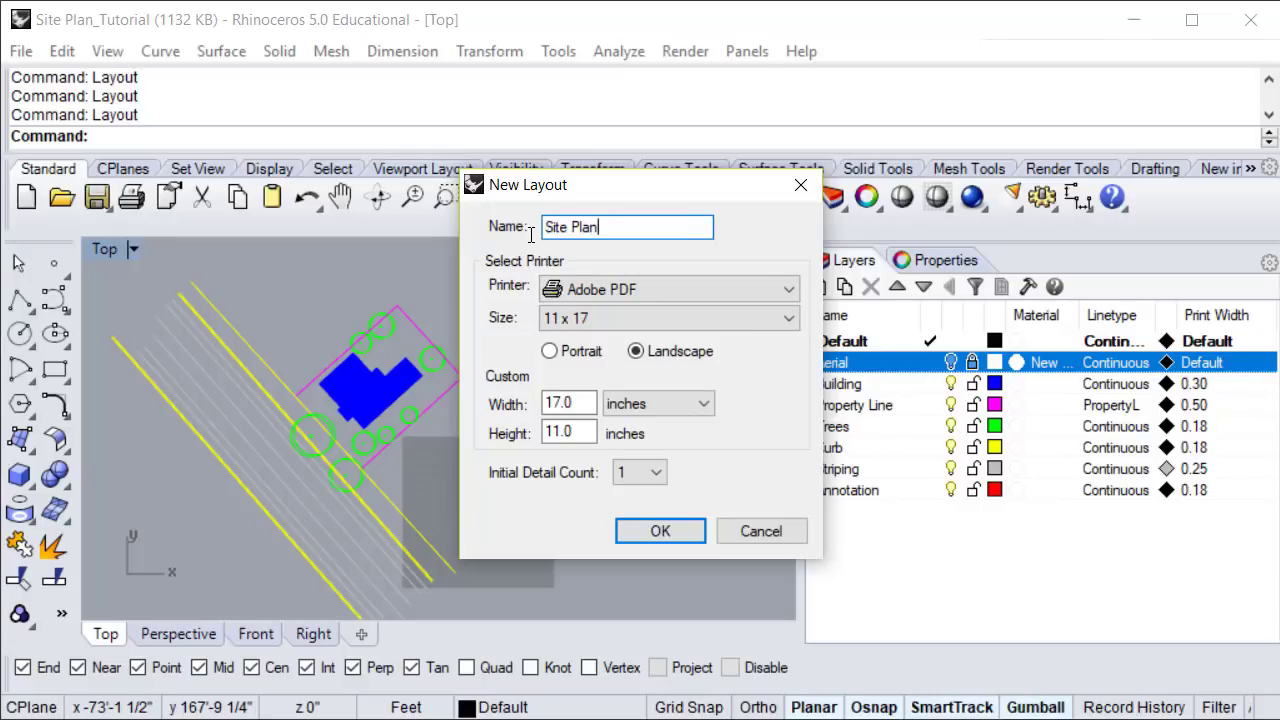
{"action": "left_click", "coordinate": [686, 528]}
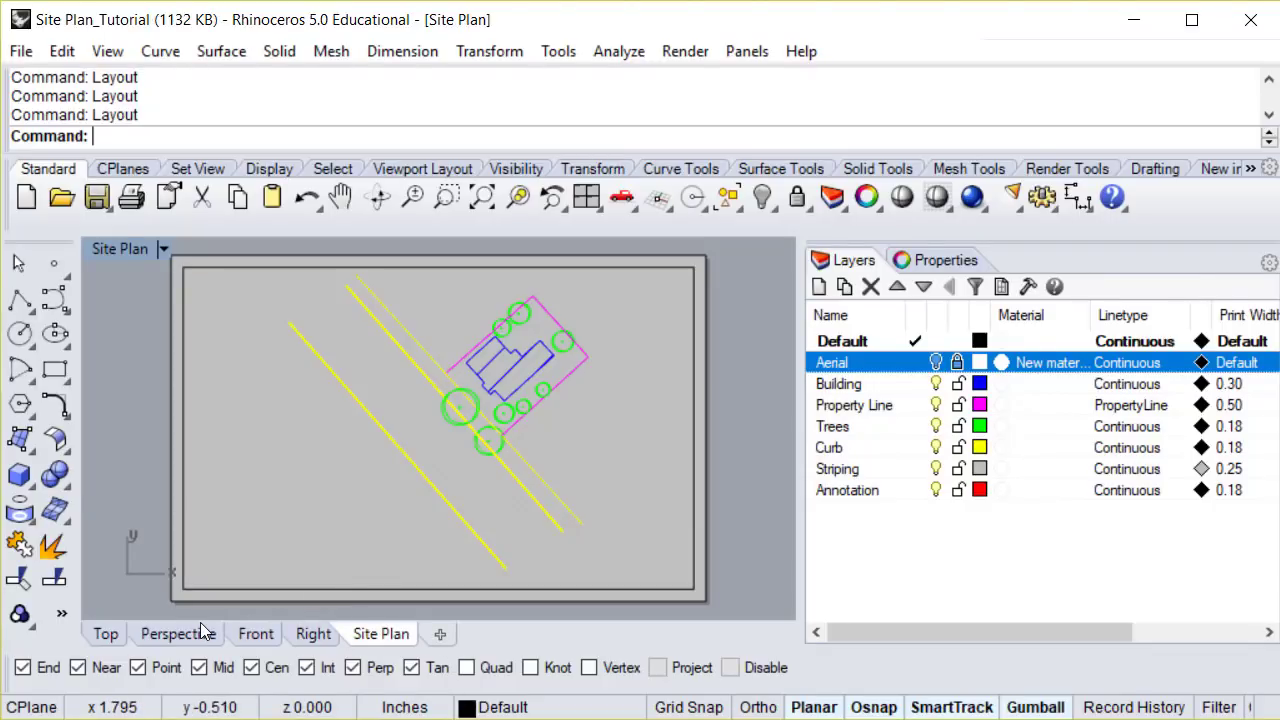
Step: Activate the Site Plan detail and pan and zoom to frame the house, trees and curbs
{"action": "left_click", "coordinate": [104, 635]}
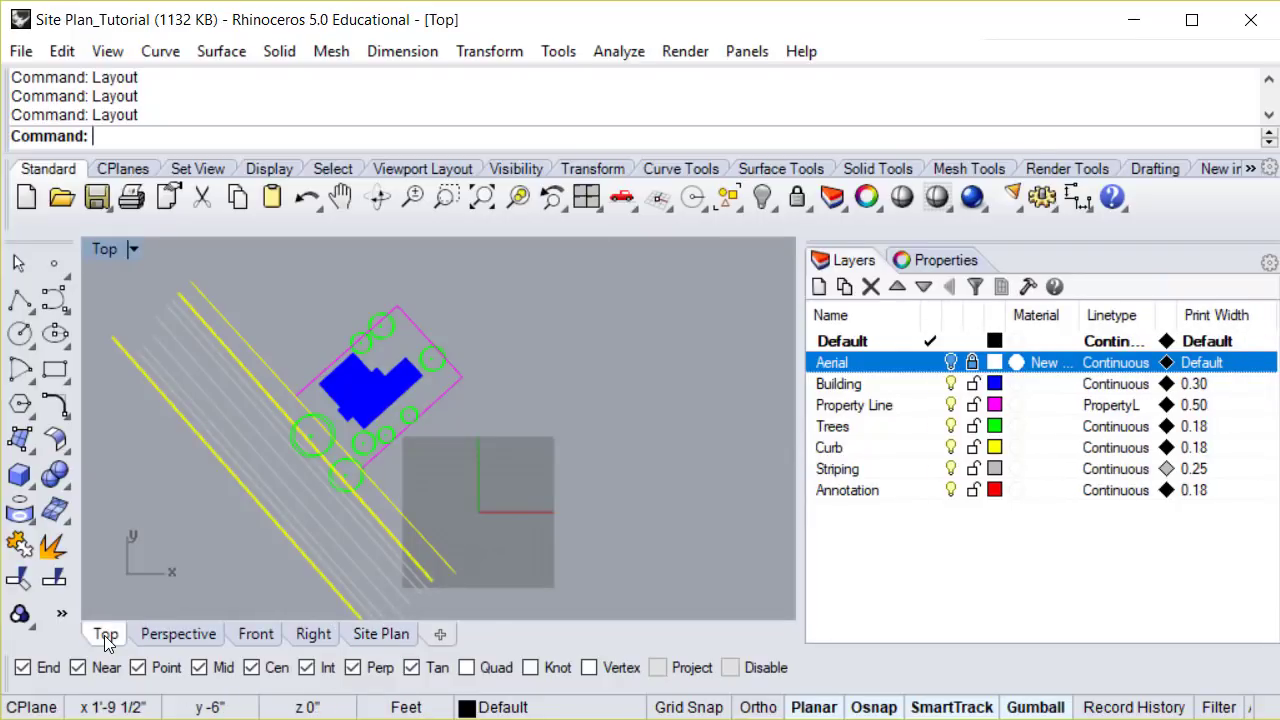
{"action": "left_click", "coordinate": [392, 638]}
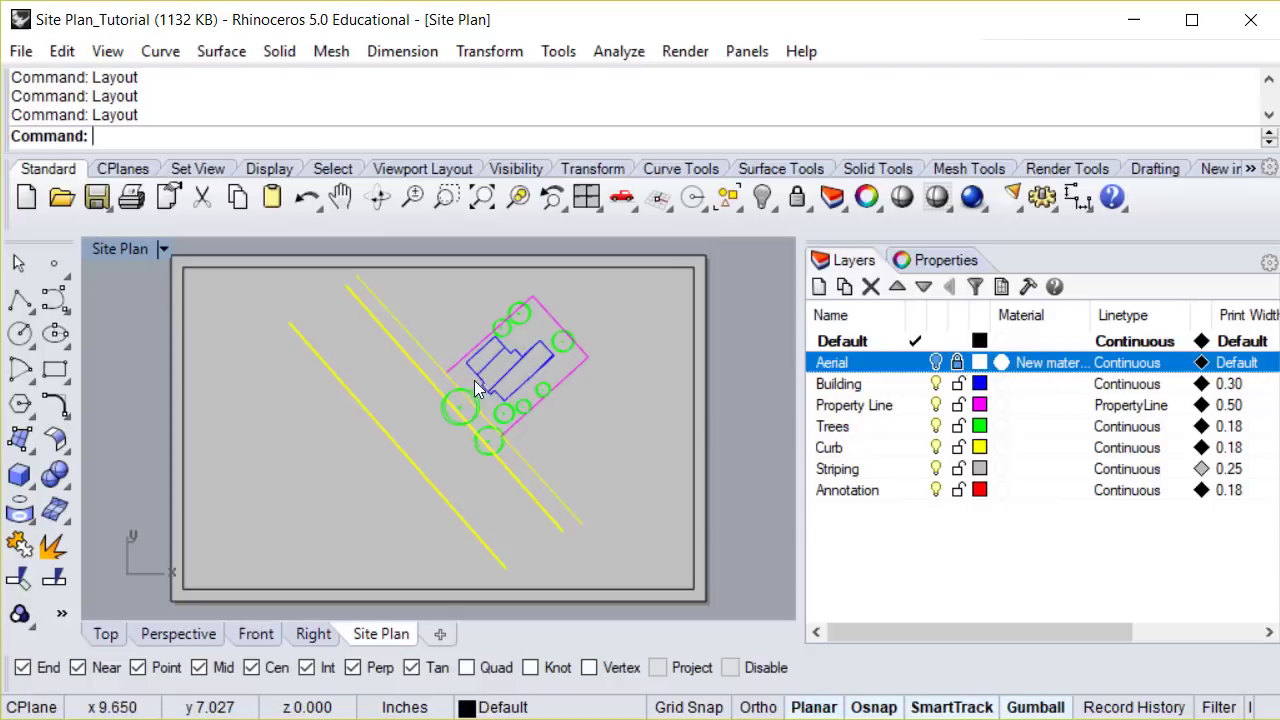
{"action": "double_click", "coordinate": [593, 411]}
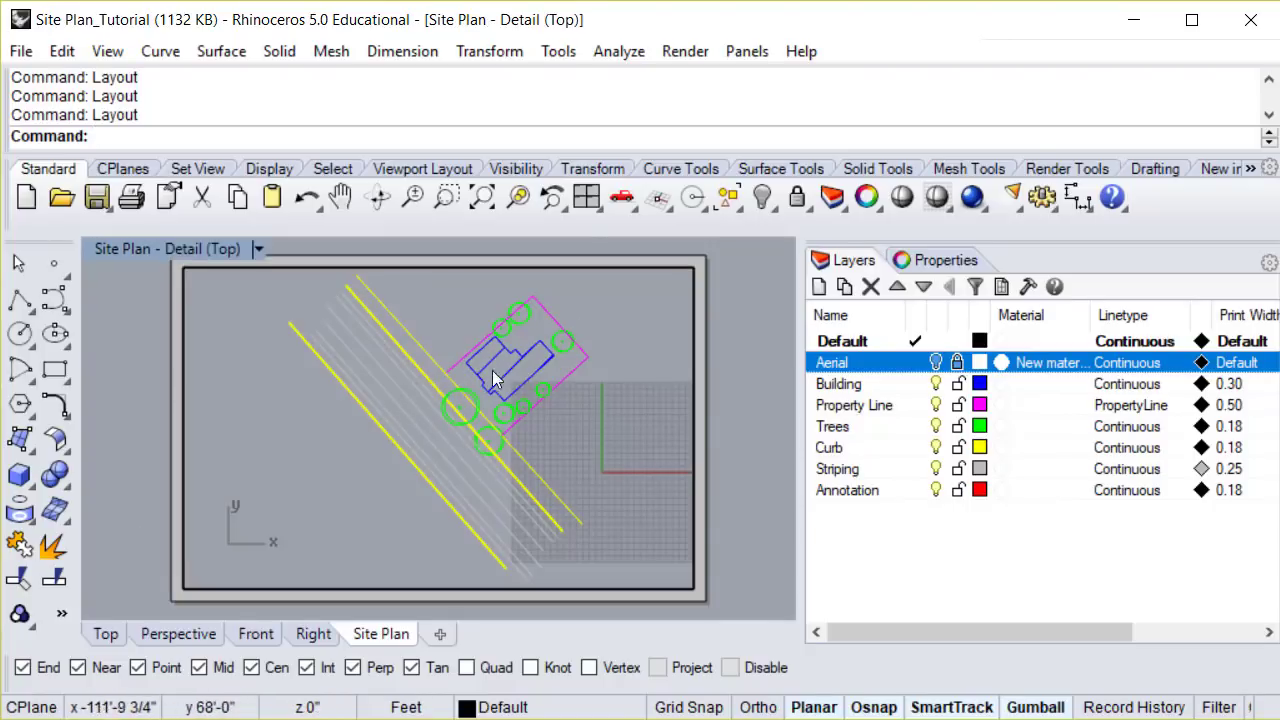
{"action": "mouse_move", "coordinate": [500, 380]}
{"action": "right_mouse_down"}
{"action": "mouse_move", "coordinate": [557, 391]}
{"action": "mouse_move", "coordinate": [506, 364]}
{"action": "right_mouse_up"}
{"action": "scroll", "coordinate": [506, 364], "scroll_direction": "up", "scroll_amount": 5}
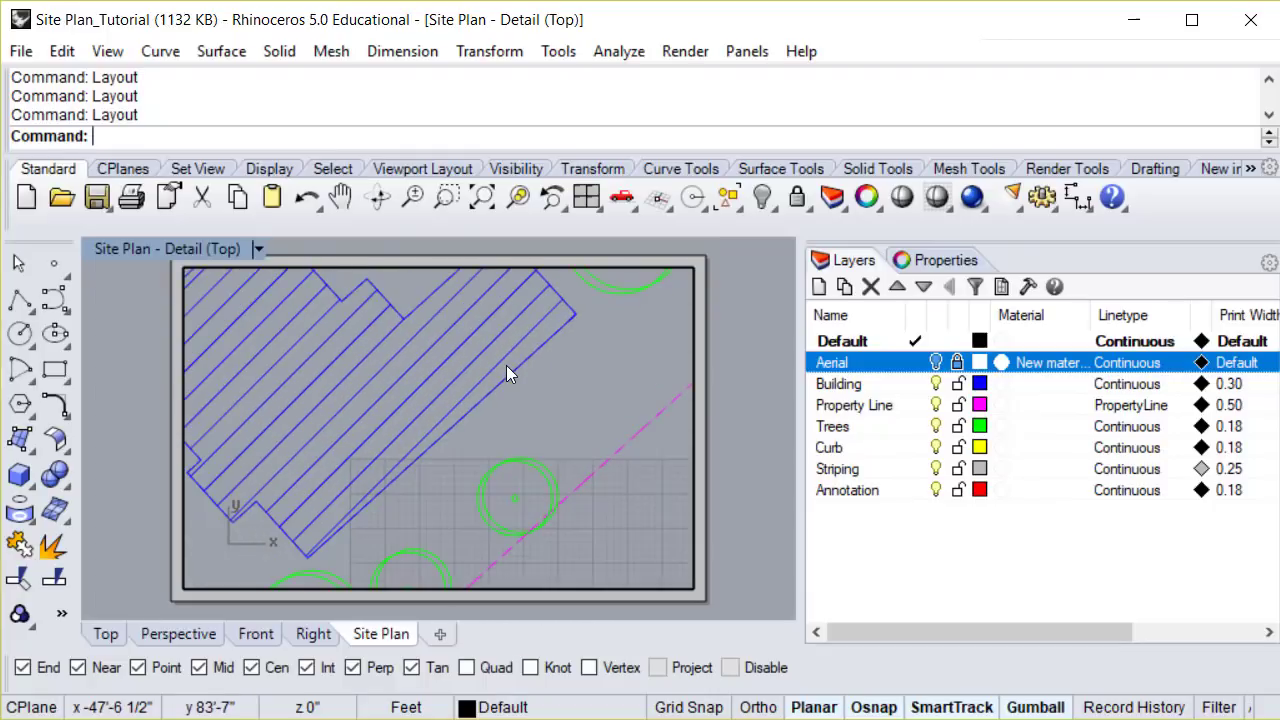
{"action": "scroll", "coordinate": [506, 365], "scroll_direction": "down", "scroll_amount": 3}
{"action": "scroll", "coordinate": [508, 367], "scroll_direction": "up", "scroll_amount": 1}
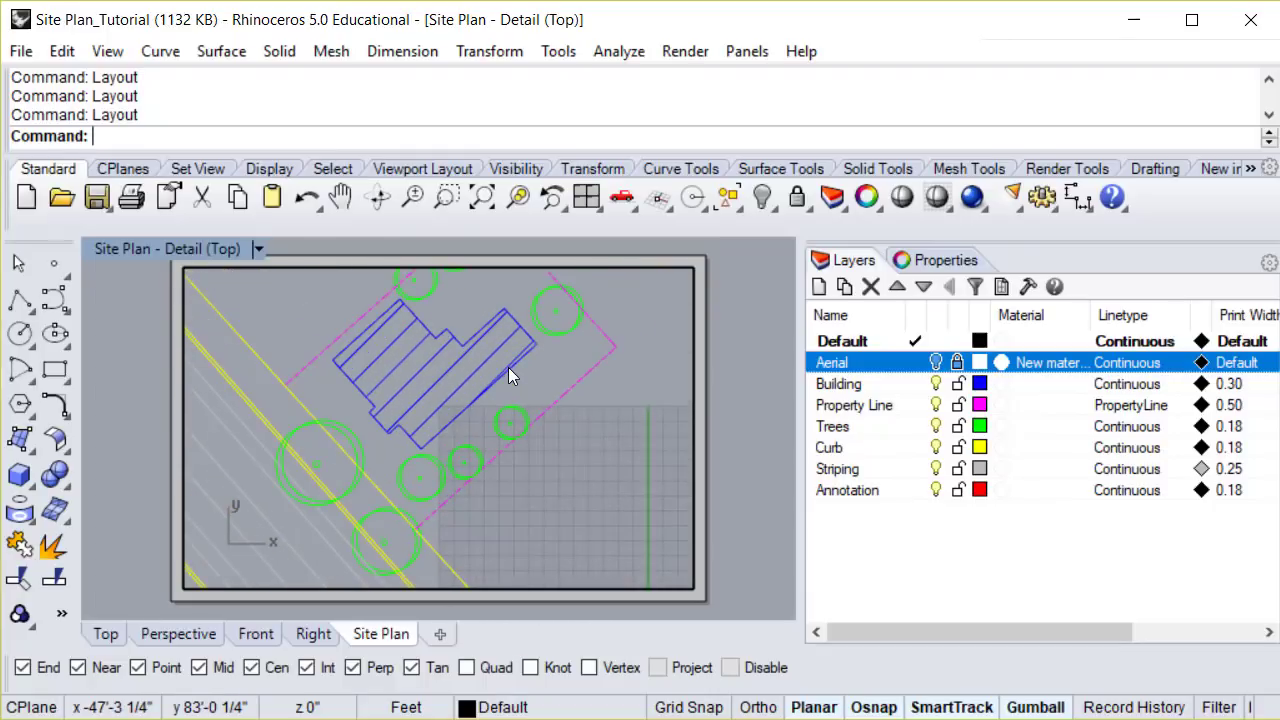
{"action": "double_click", "coordinate": [603, 360]}
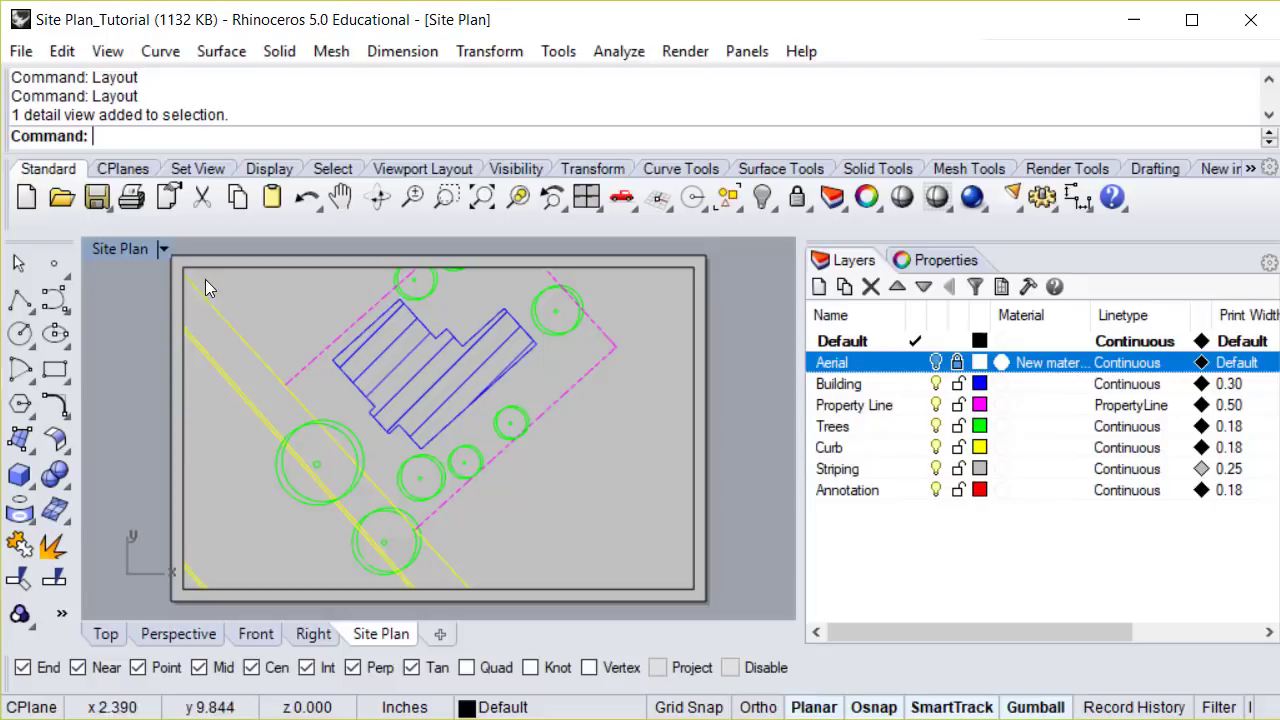
Step: Scale the Site Plan detail so 1 inch on the layout equals 8 feet in the model
{"action": "left_click", "coordinate": [163, 251]}
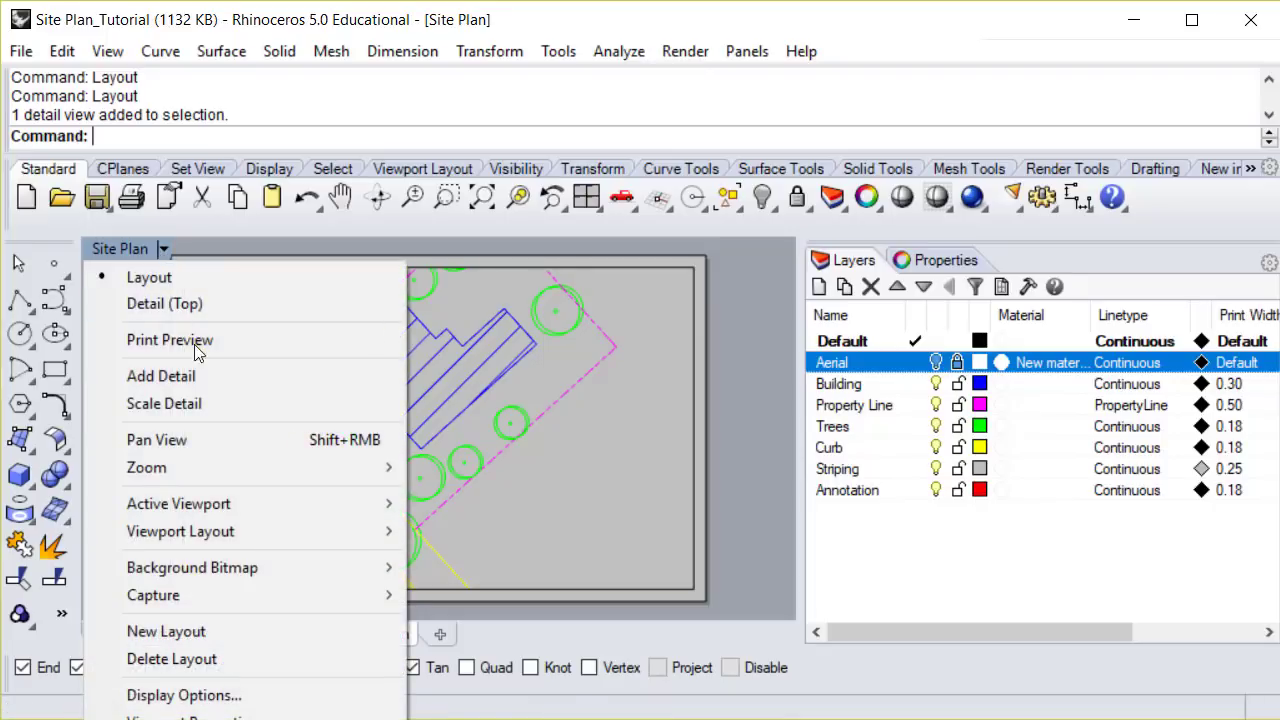
{"action": "left_click", "coordinate": [240, 407]}
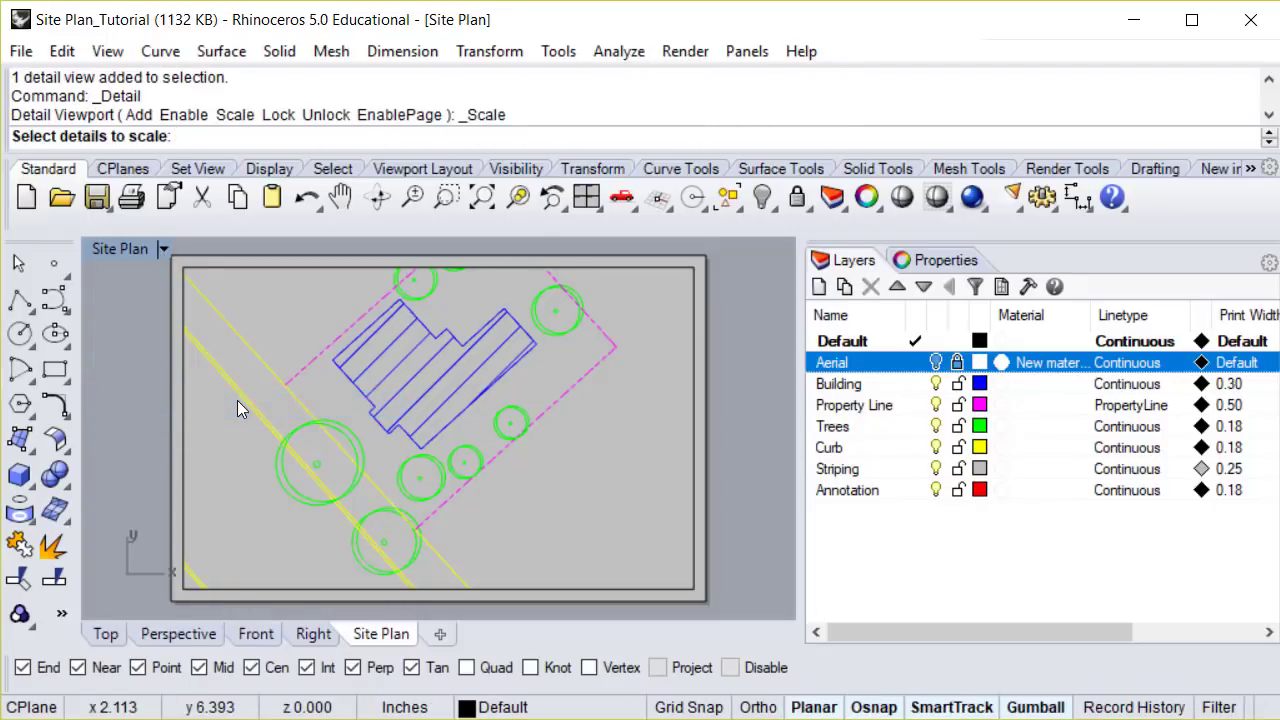
{"action": "left_click", "coordinate": [280, 266]}
{"action": "key", "text": "Return"}
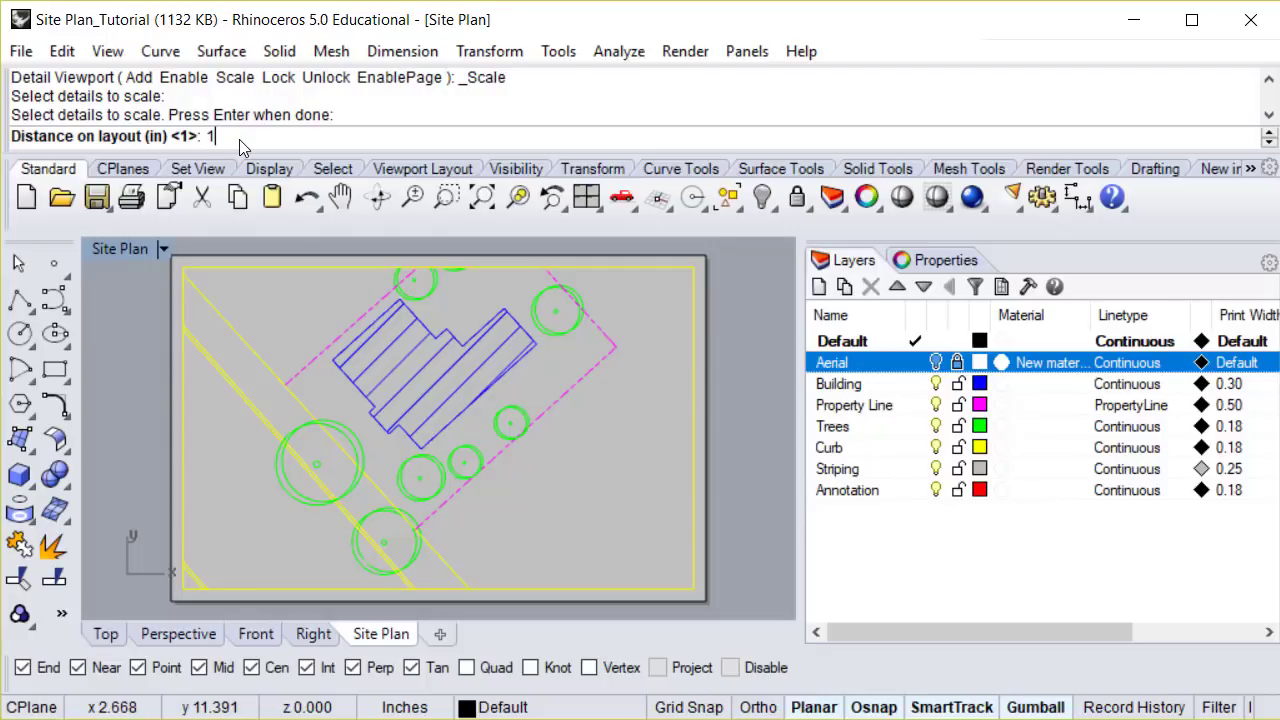
{"action": "key", "text": "Return"}
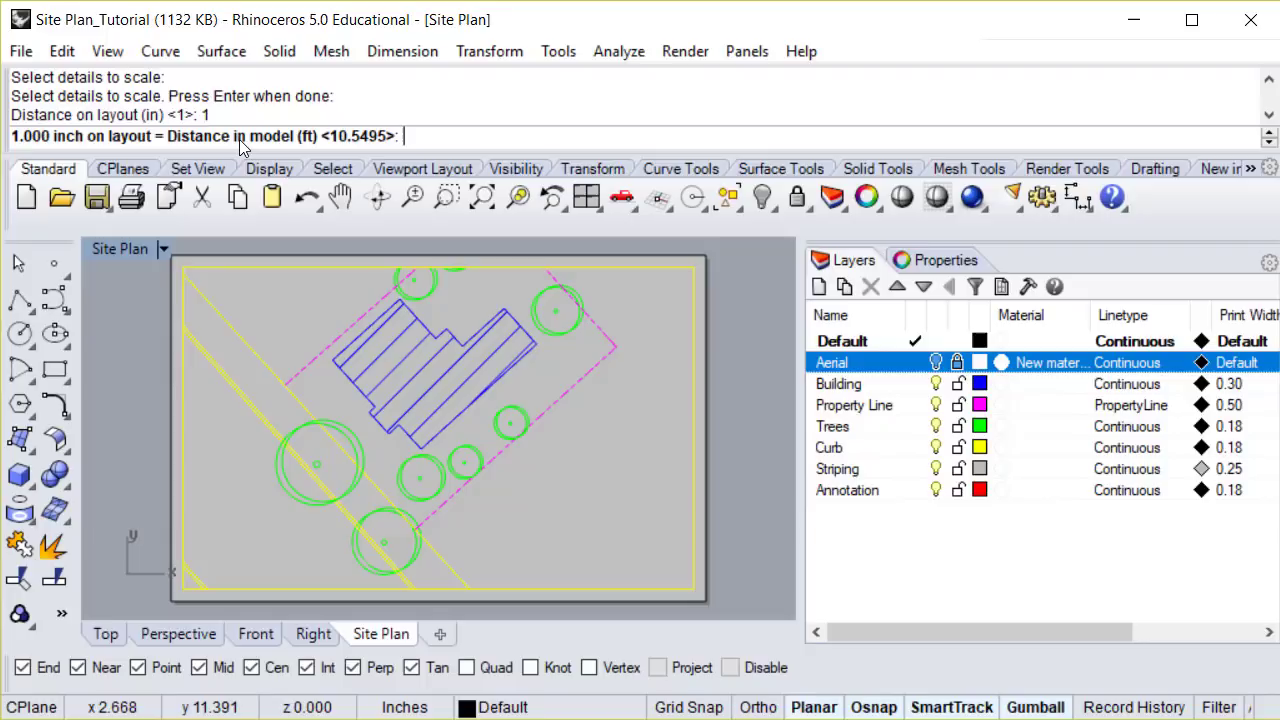
{"action": "type", "text": "8"}
{"action": "key", "text": "Return"}
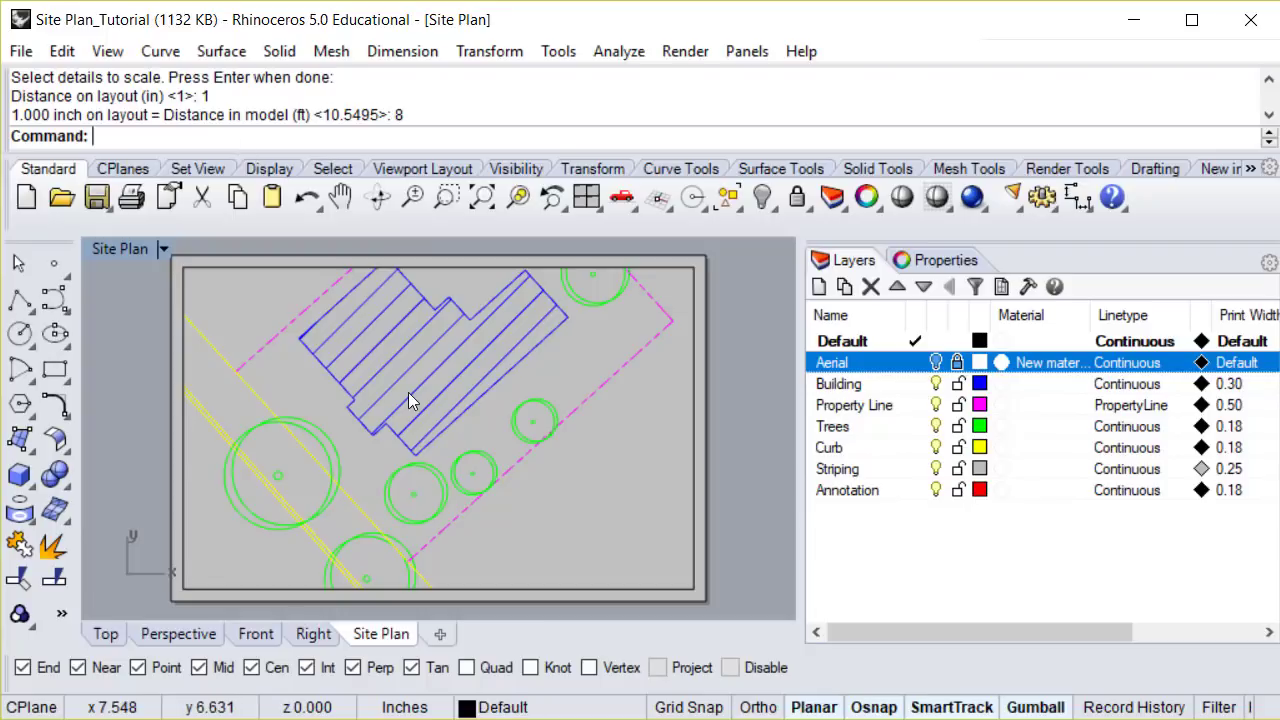
Step: Draw an 8 by 8 foot rectangle in the Top model view
{"action": "left_click", "coordinate": [106, 633]}
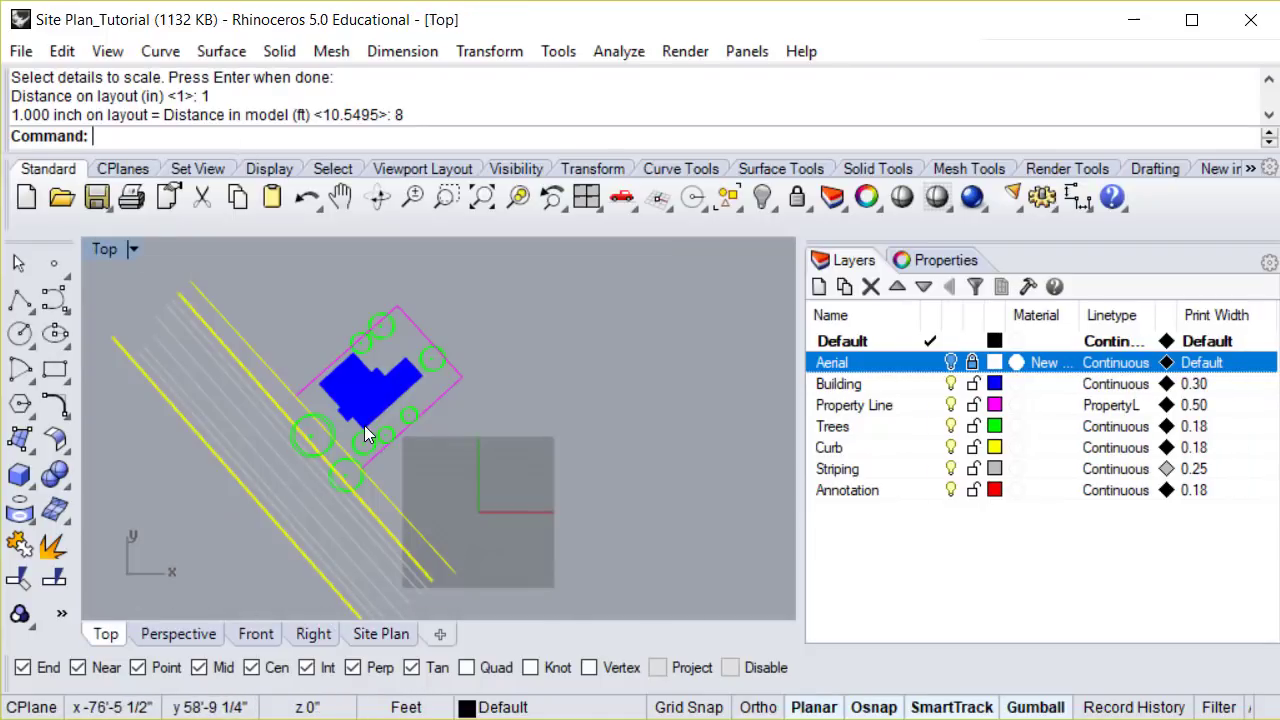
{"action": "scroll", "coordinate": [398, 432], "scroll_direction": "up", "scroll_amount": 5}
{"action": "scroll", "coordinate": [398, 432], "scroll_direction": "up", "scroll_amount": 3}
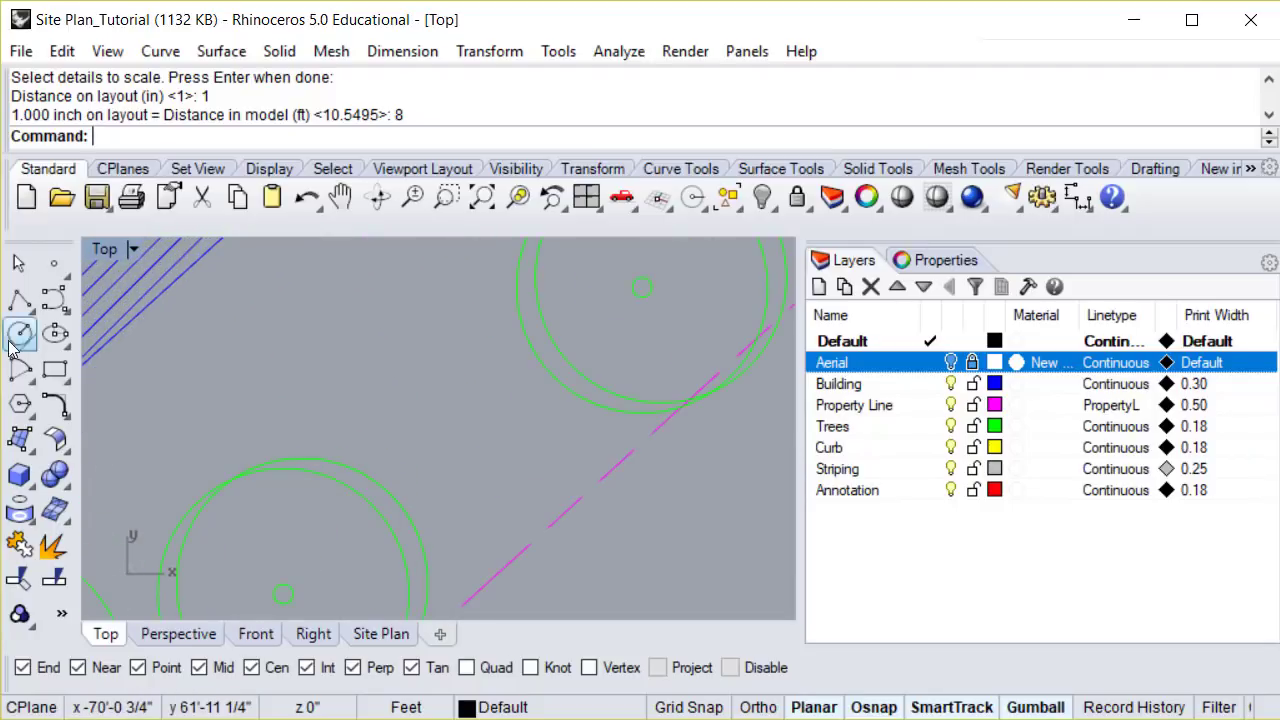
{"action": "left_click", "coordinate": [55, 369]}
{"action": "left_click", "coordinate": [337, 298]}
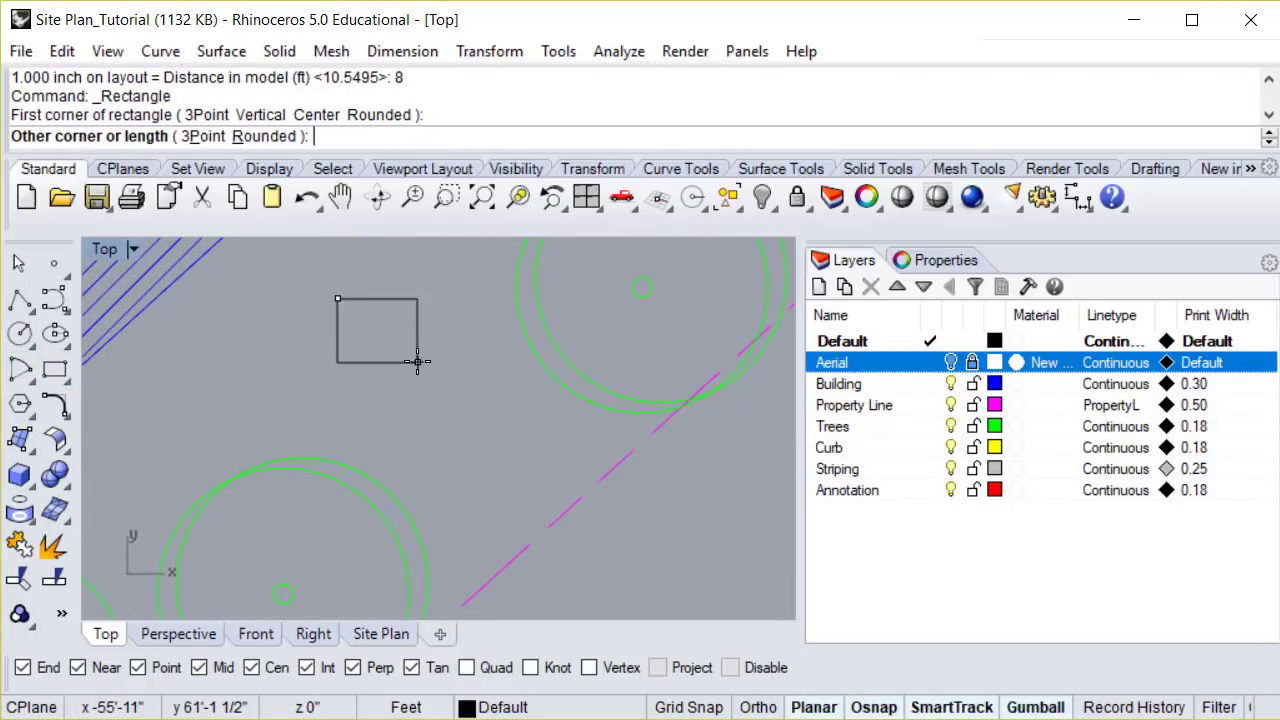
{"action": "type", "text": "8"}
{"action": "key", "text": "Return"}
{"action": "type", "text": "8"}
{"action": "key", "text": "Return"}
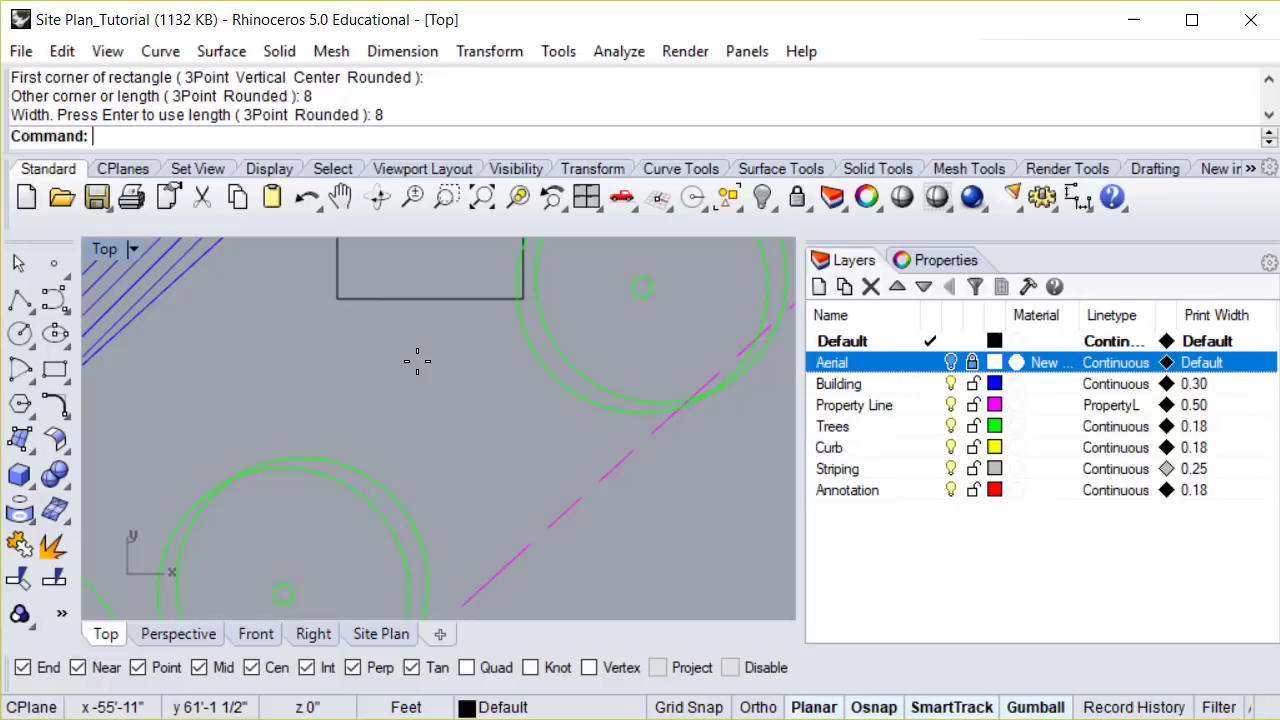
Step: Move the 8 ft square beside a tree near the building
{"action": "scroll", "coordinate": [417, 361], "scroll_direction": "down", "scroll_amount": 5}
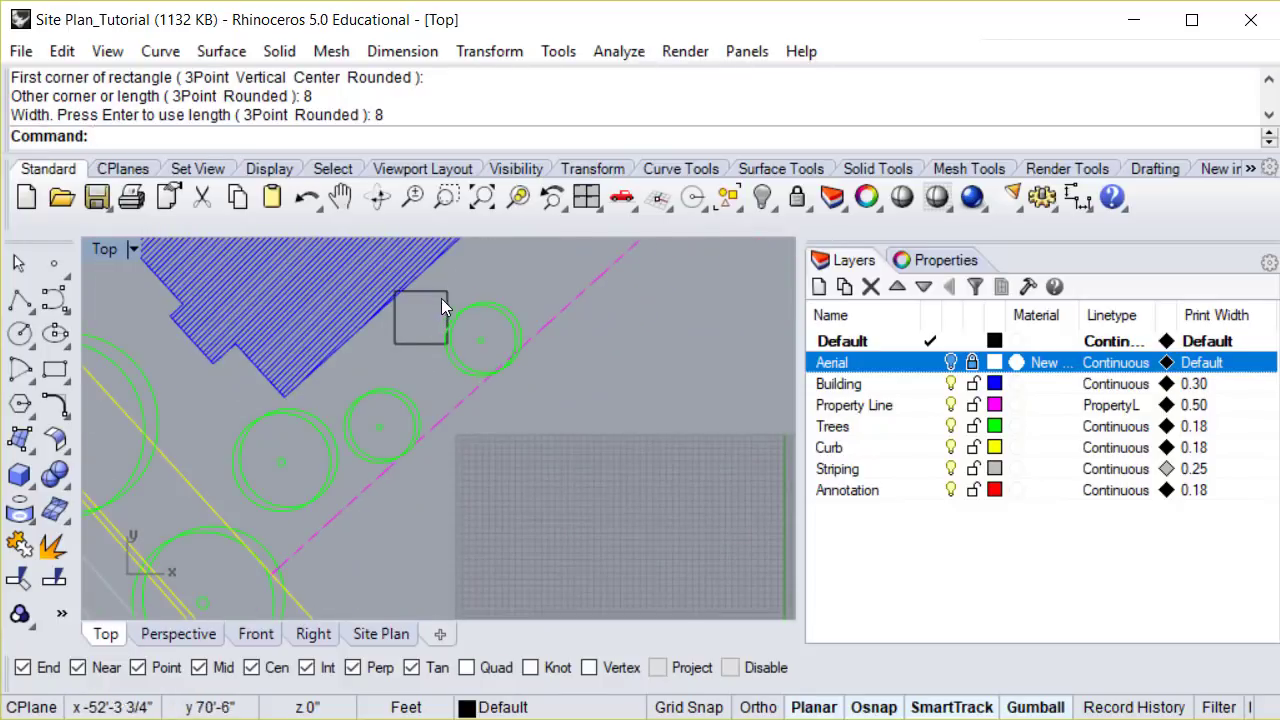
{"action": "left_click", "coordinate": [441, 298]}
{"action": "left_click_drag", "start_coordinate": [437, 302], "coordinate": [427, 356]}
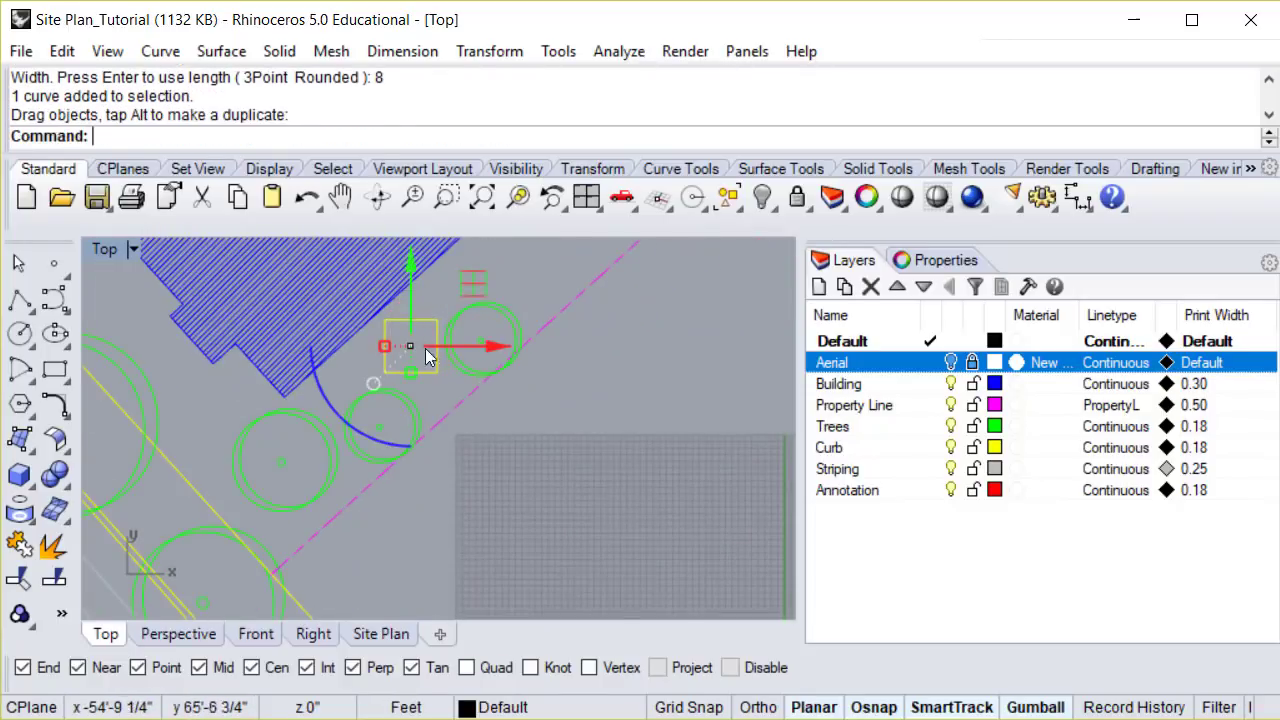
Step: On the Site Plan layout, measure one side of the test square with Distance, reading 1.000 inch
{"action": "left_click", "coordinate": [380, 634]}
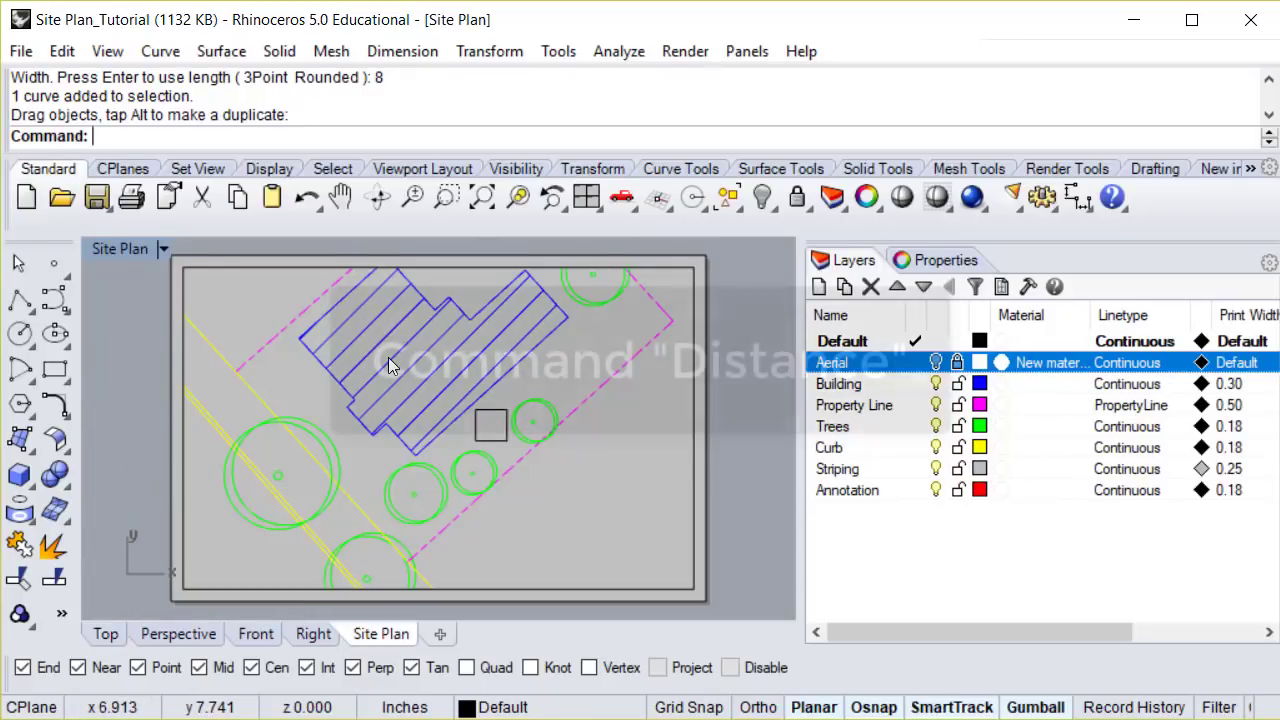
{"action": "type", "text": "Distan"}
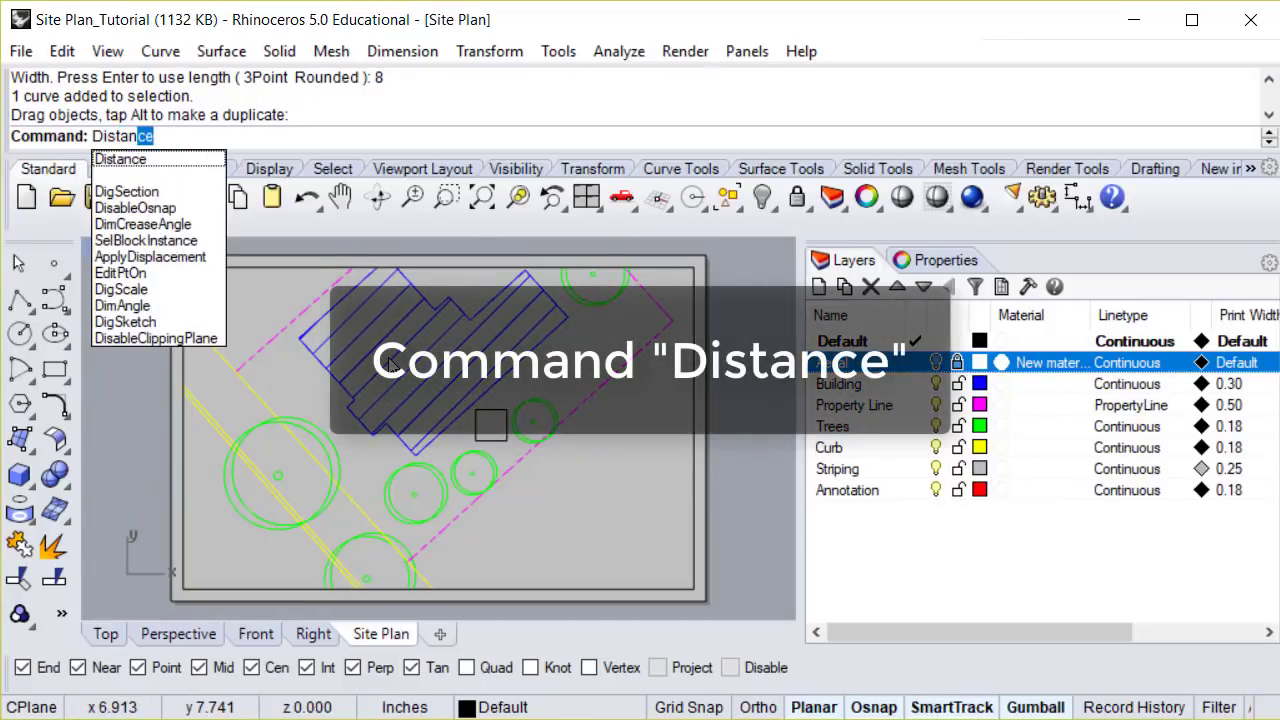
{"action": "key", "text": "Return"}
{"action": "scroll", "coordinate": [492, 440], "scroll_direction": "up", "scroll_amount": 2}
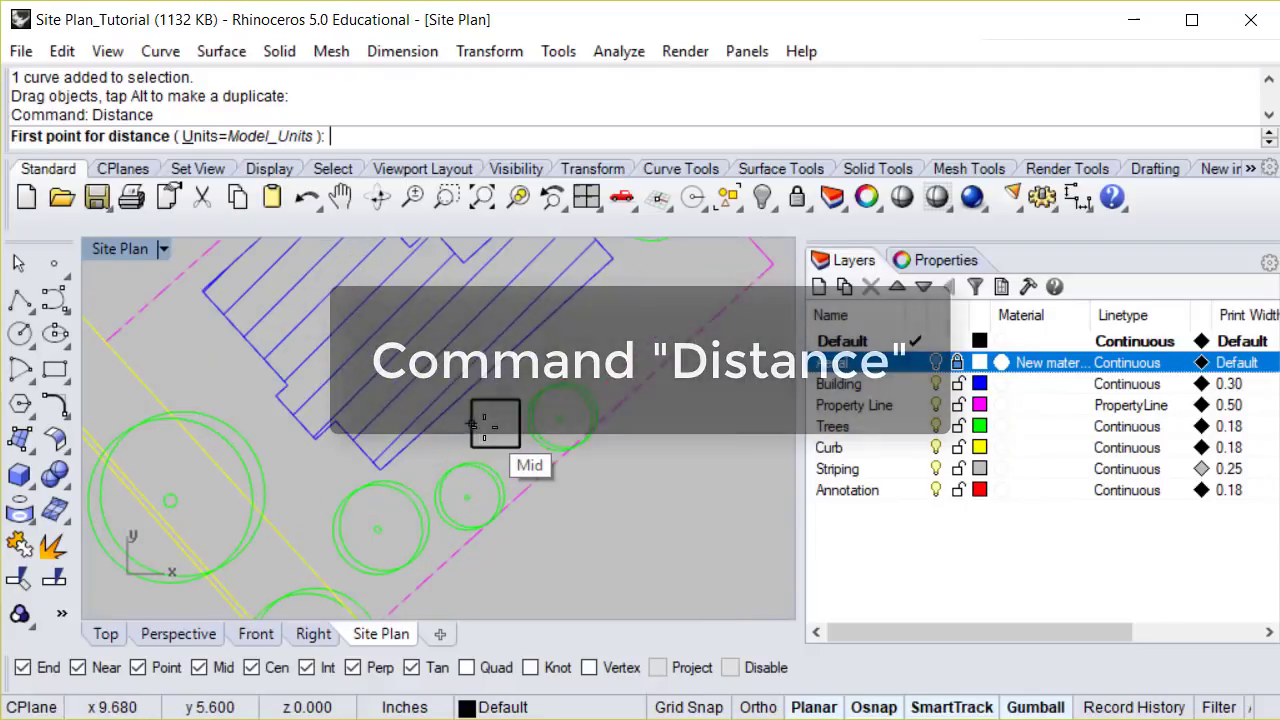
{"action": "left_click", "coordinate": [474, 401]}
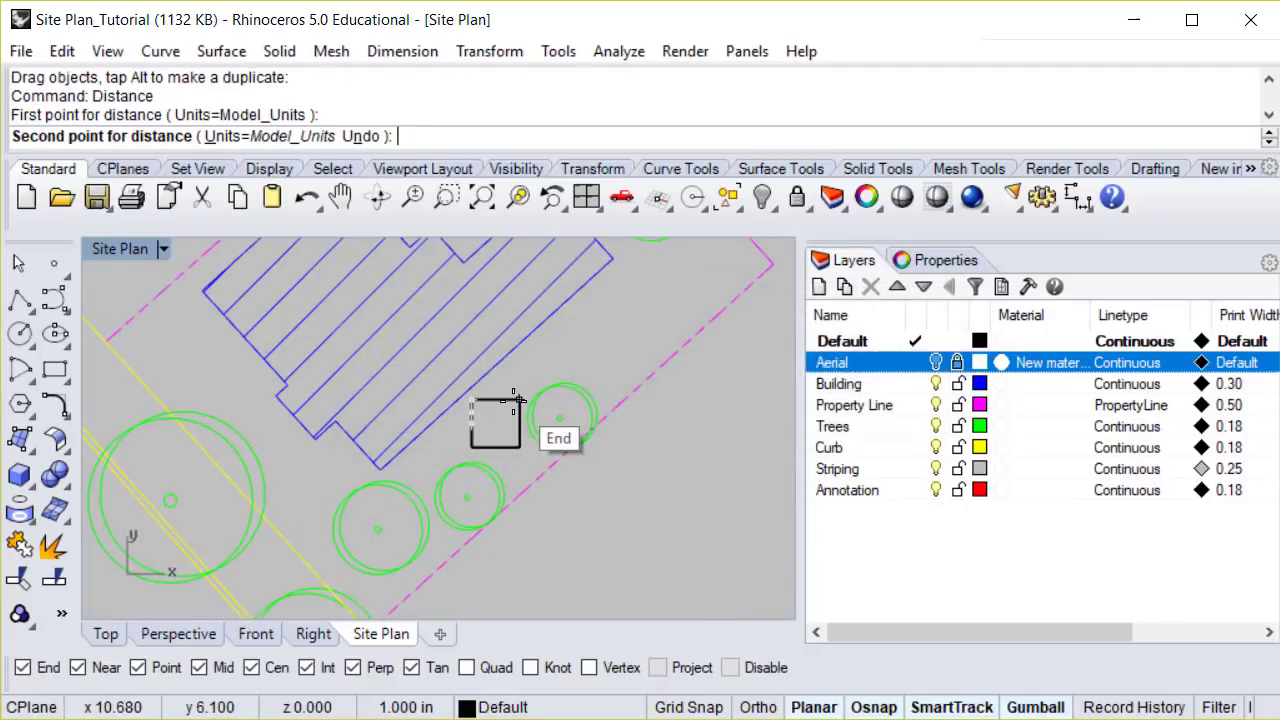
{"action": "left_click", "coordinate": [518, 401]}
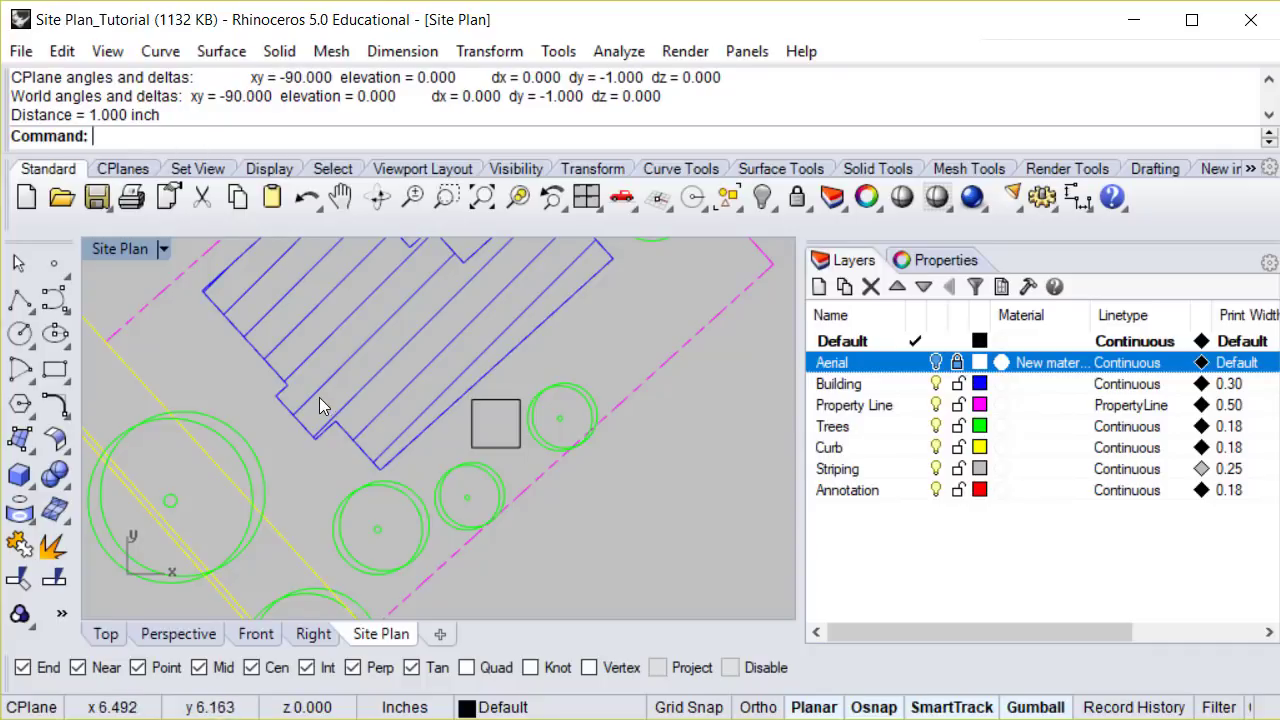
{"action": "key", "text": "Home"}
{"action": "key", "text": "Home"}
{"action": "key", "text": "End"}
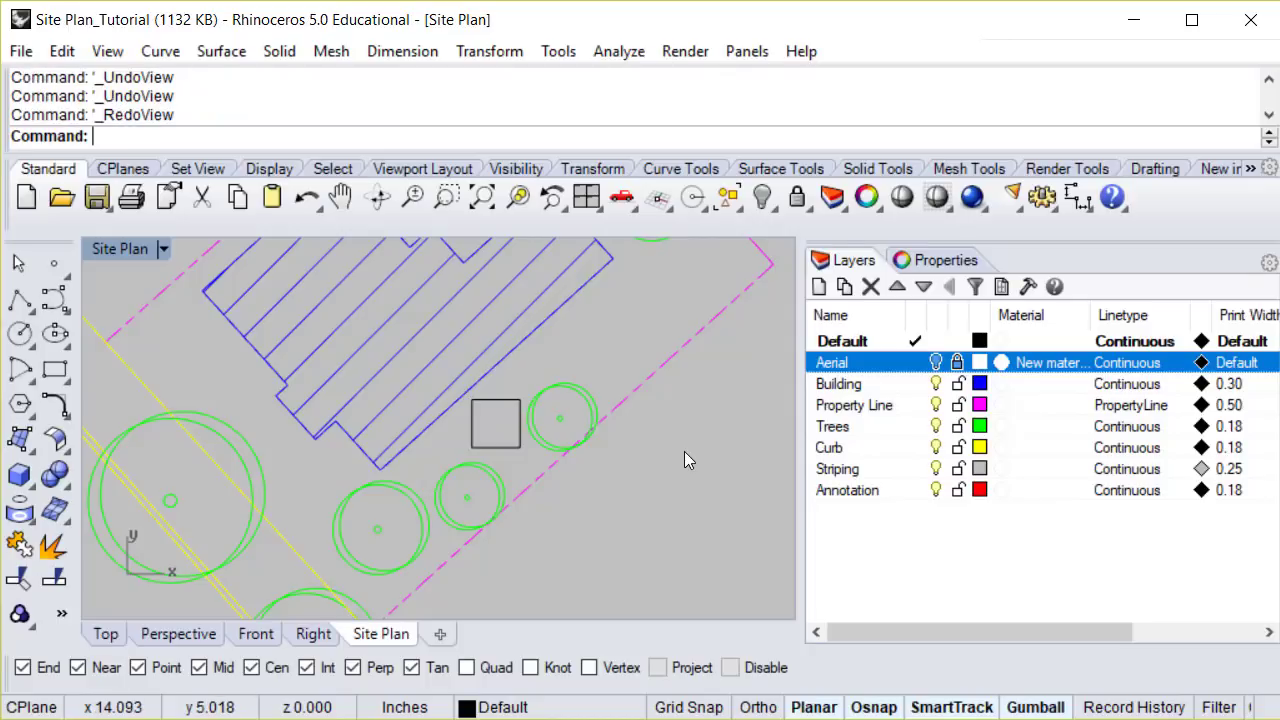
Step: Pan the site within the Site Plan detail and delete the 8 ft test square
{"action": "scroll", "coordinate": [622, 403], "scroll_direction": "down", "scroll_amount": 3}
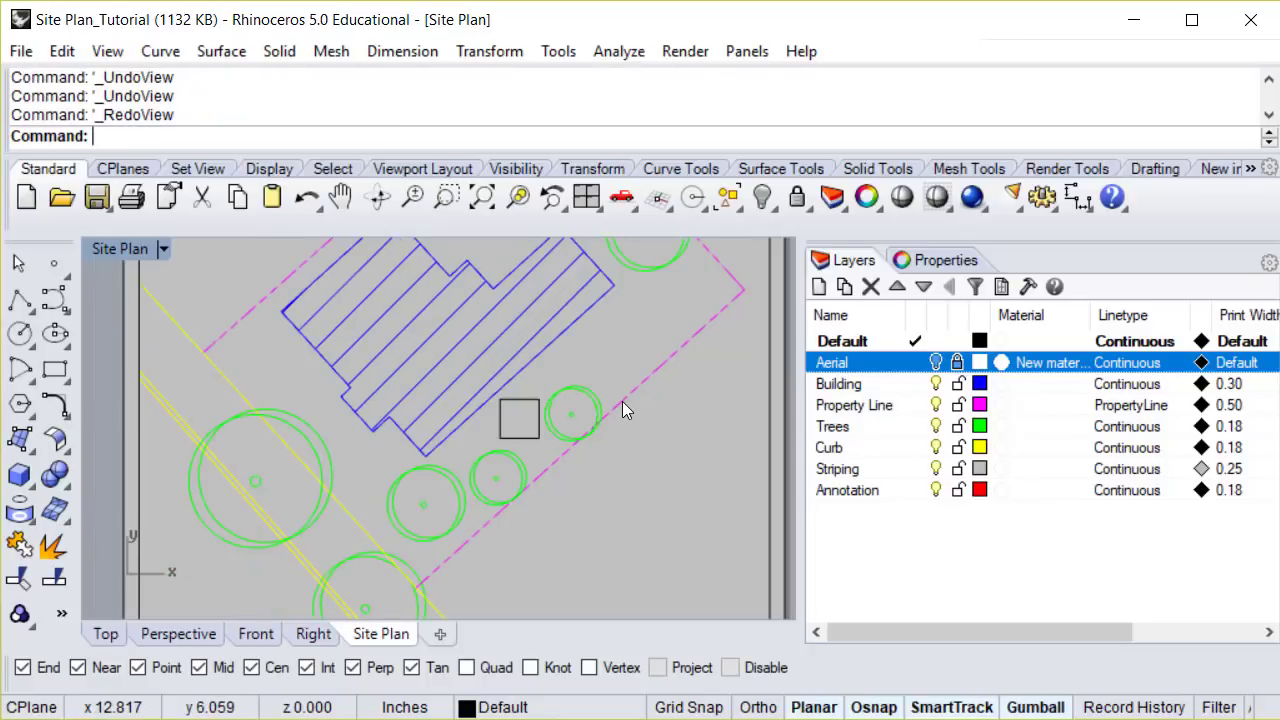
{"action": "double_click", "coordinate": [639, 333]}
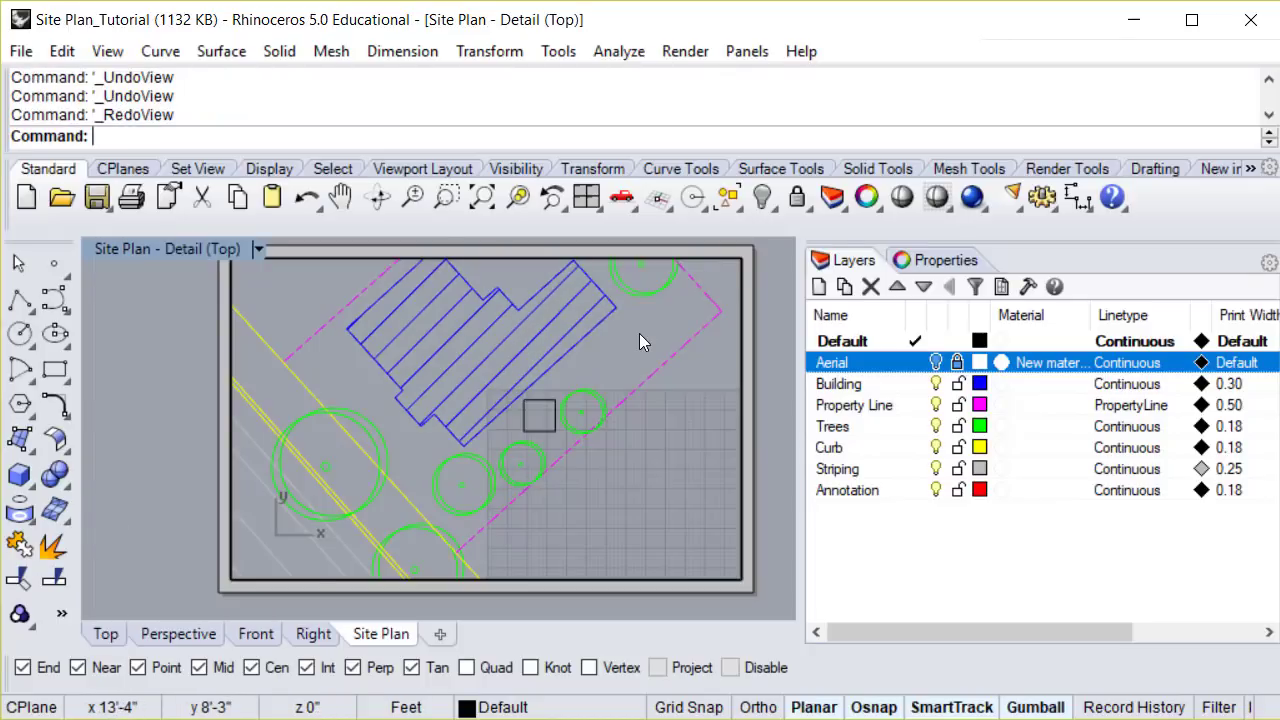
{"action": "right_click_drag", "start_coordinate": [526, 333], "coordinate": [543, 392]}
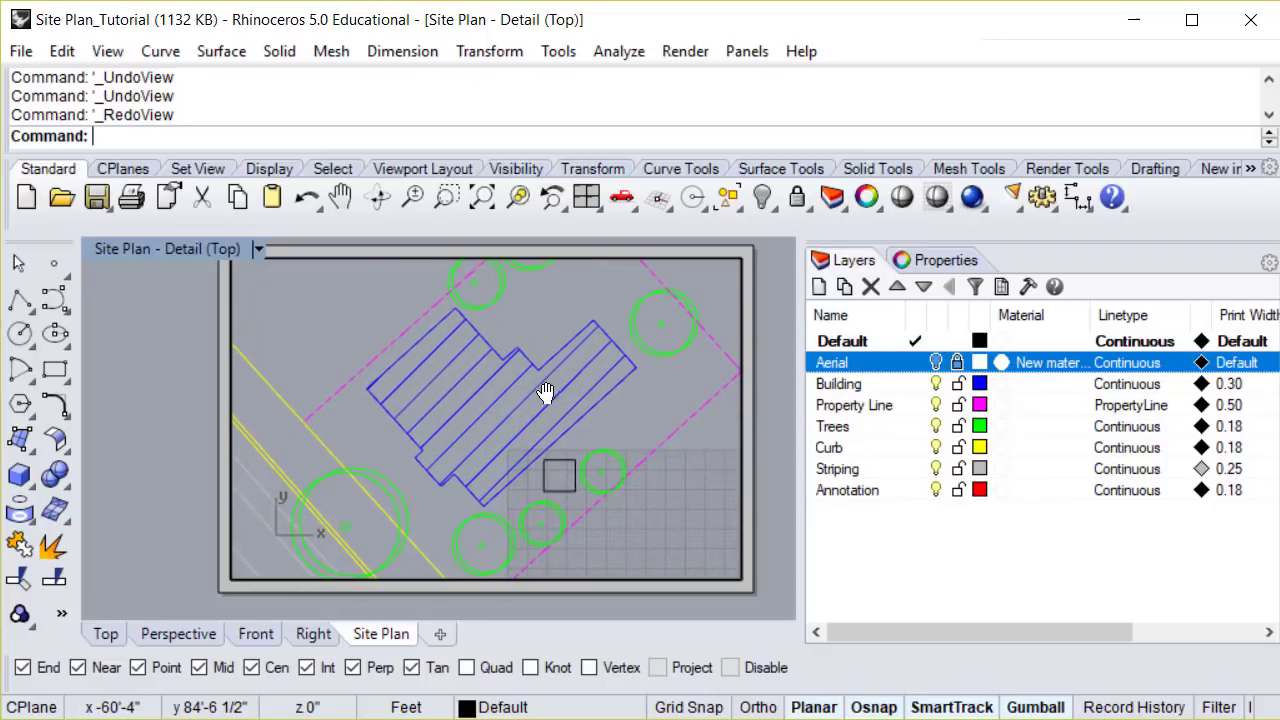
{"action": "left_click", "coordinate": [569, 490]}
{"action": "key", "text": "Delete"}
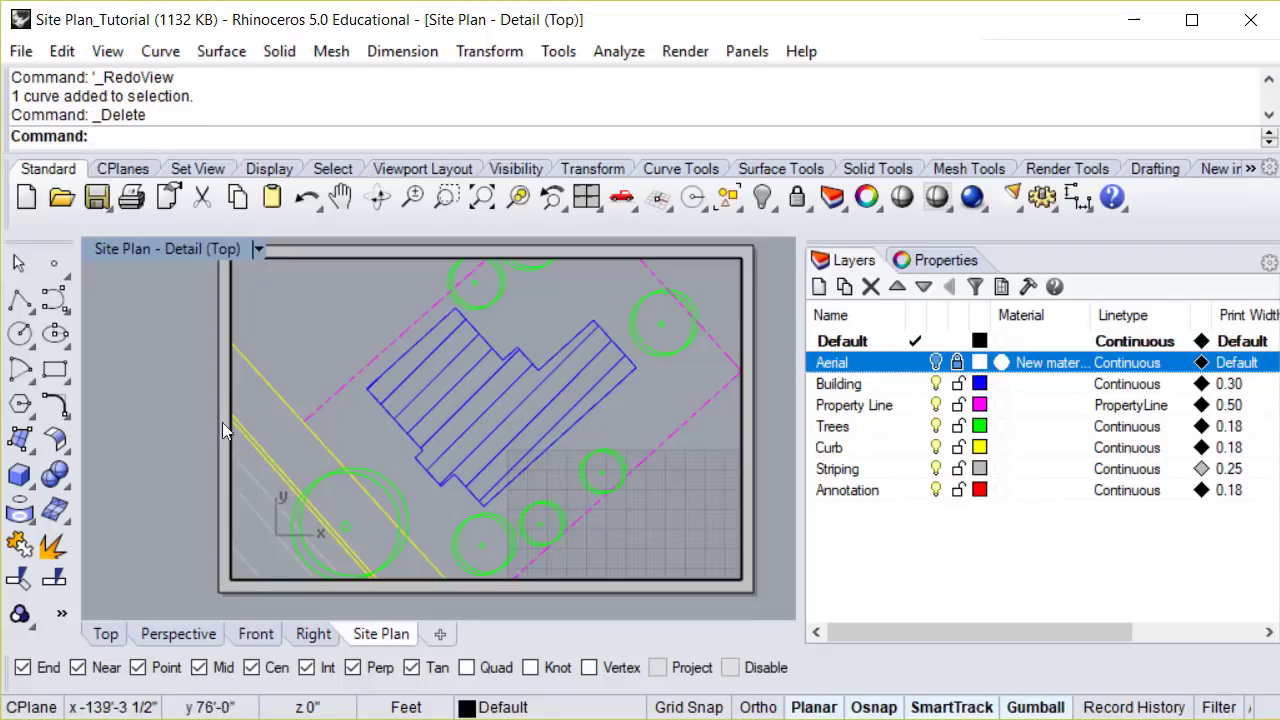
{"action": "double_click", "coordinate": [168, 390]}
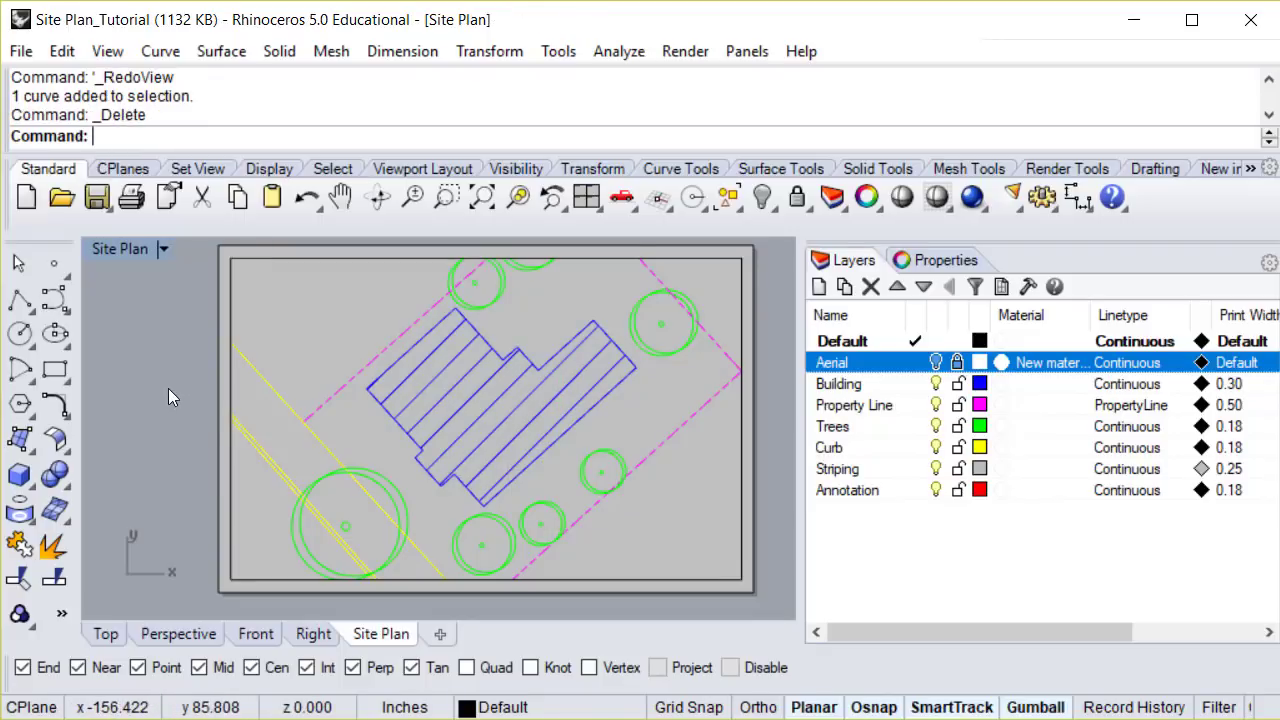
Step: Set the Print setup to Adobe PDF on 11 x 17 landscape paper
{"action": "type", "text": "Print"}
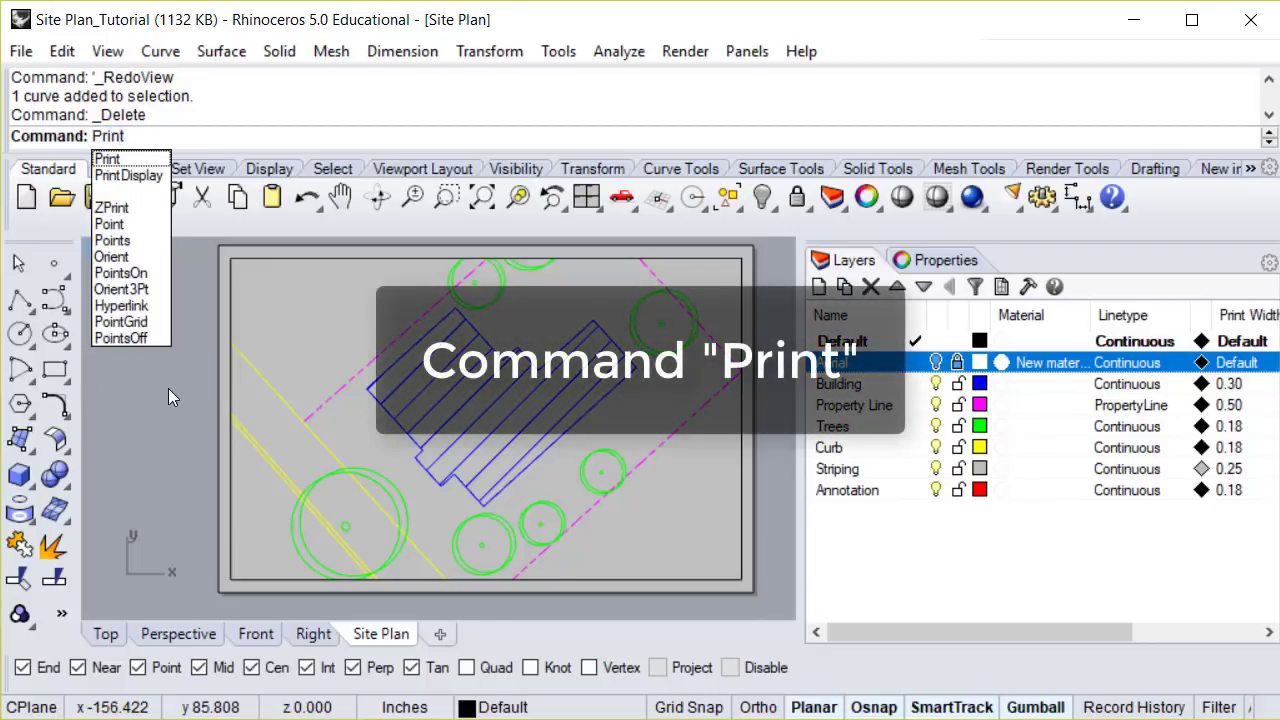
{"action": "key", "text": "Return"}
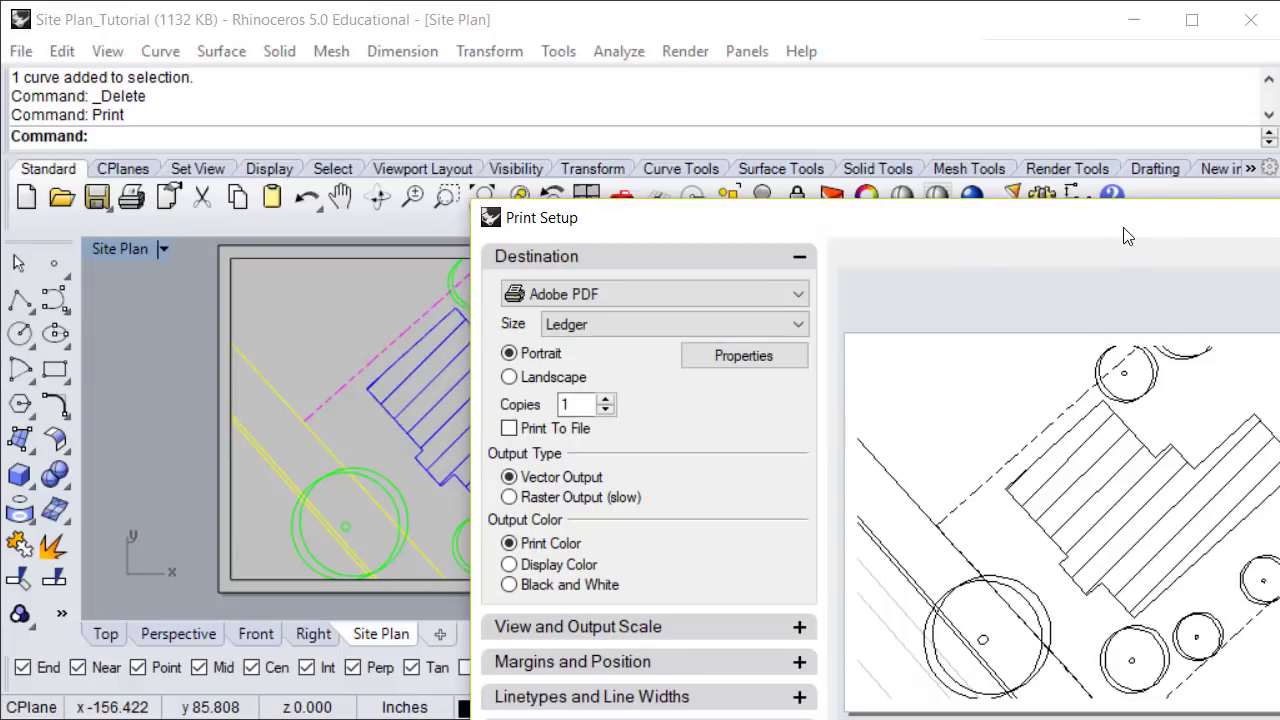
{"action": "left_click_drag", "start_coordinate": [1123, 228], "coordinate": [828, 57]}
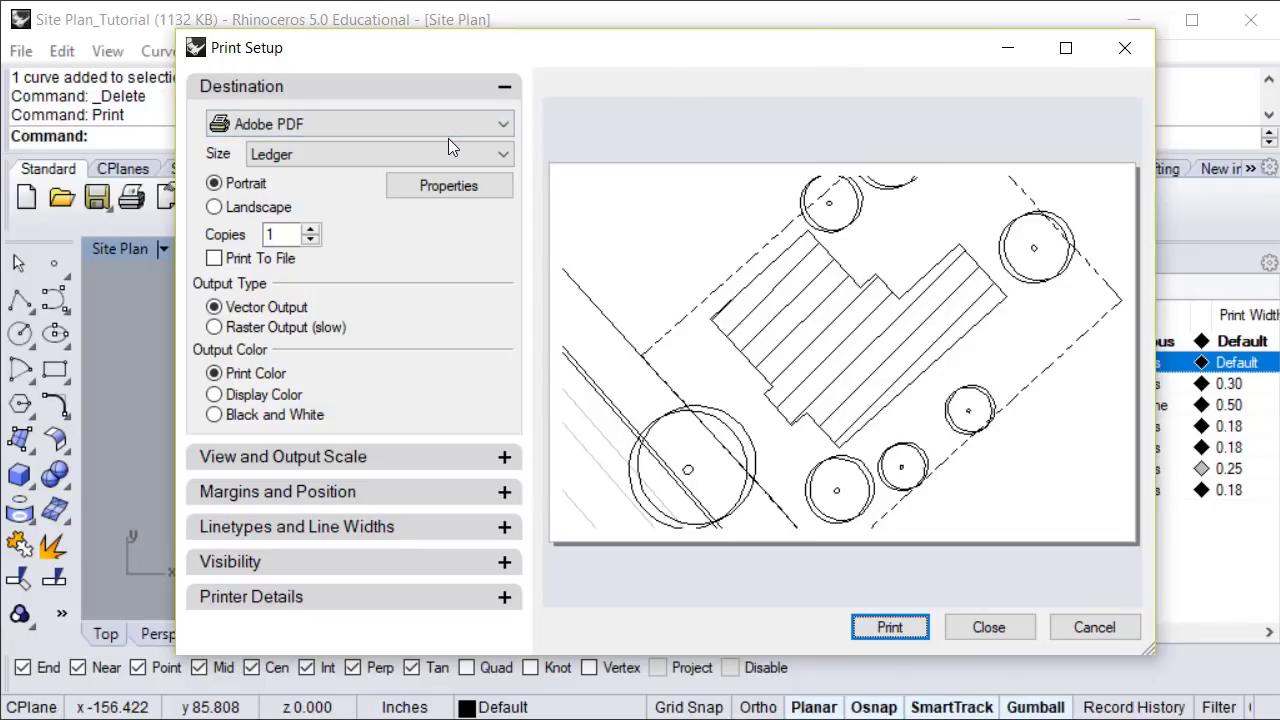
{"action": "left_click", "coordinate": [272, 208]}
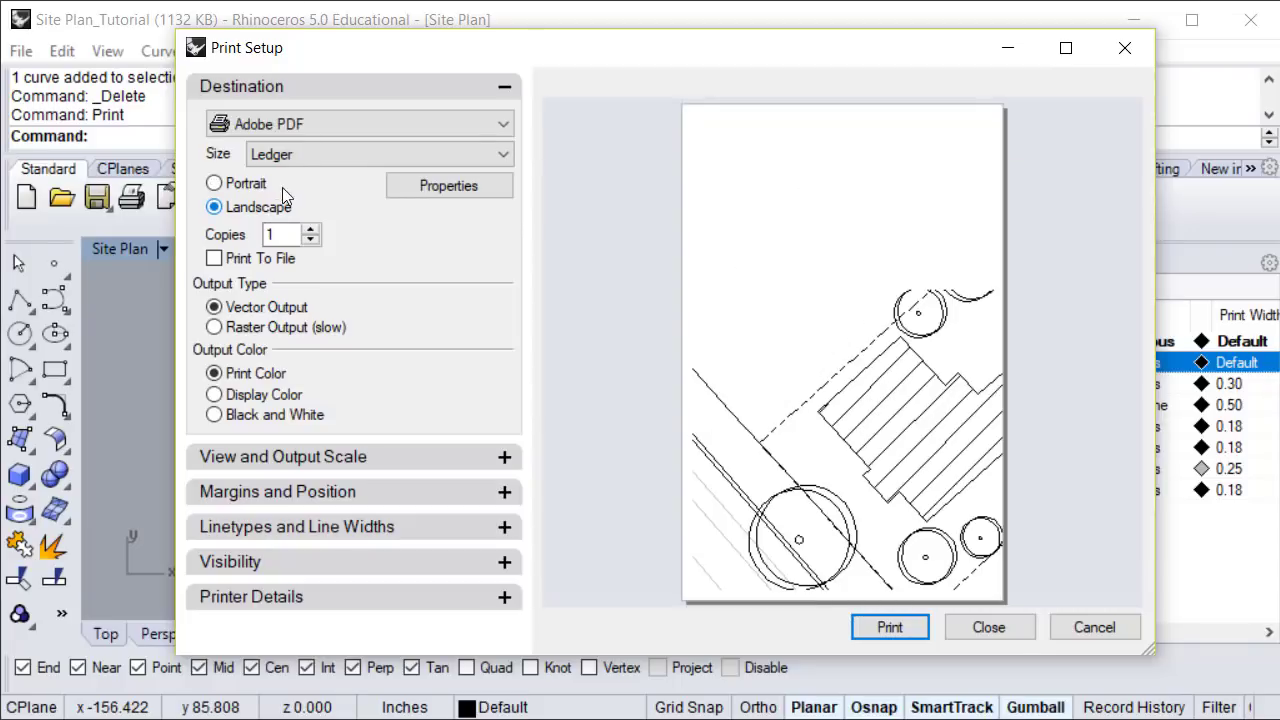
{"action": "left_click", "coordinate": [320, 154]}
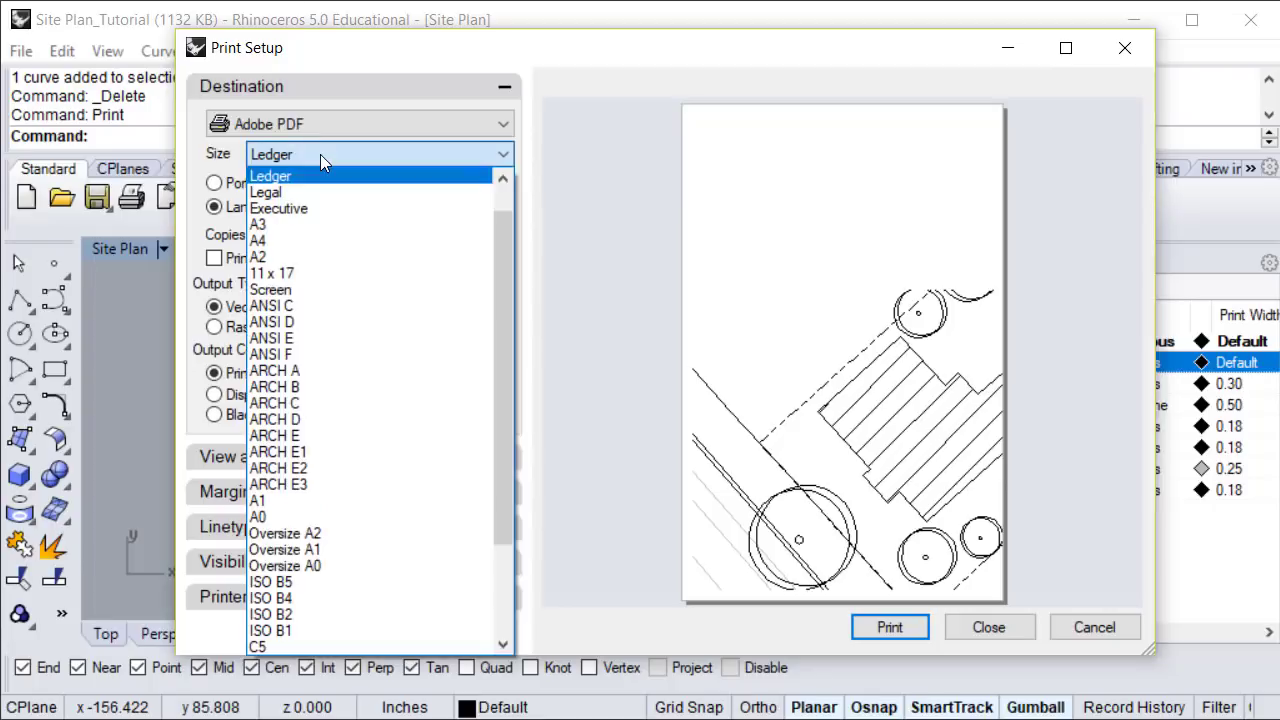
{"action": "left_click", "coordinate": [348, 273]}
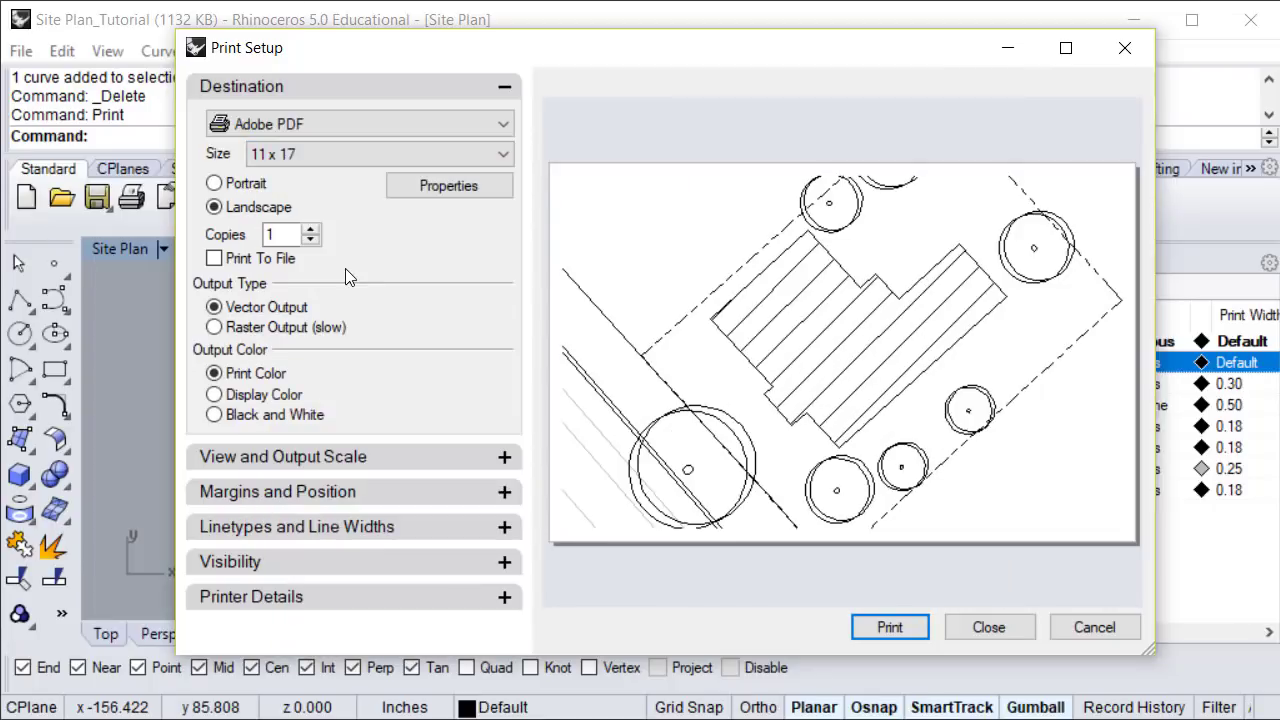
{"action": "left_click", "coordinate": [989, 627]}
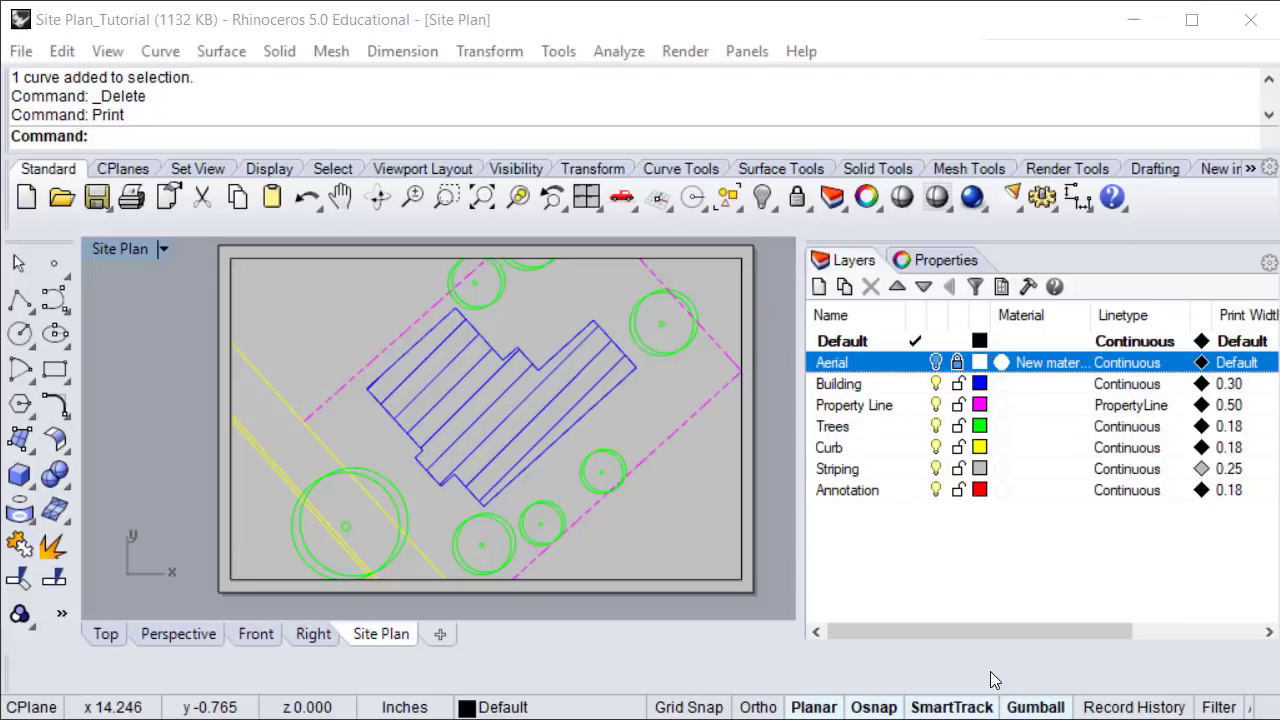